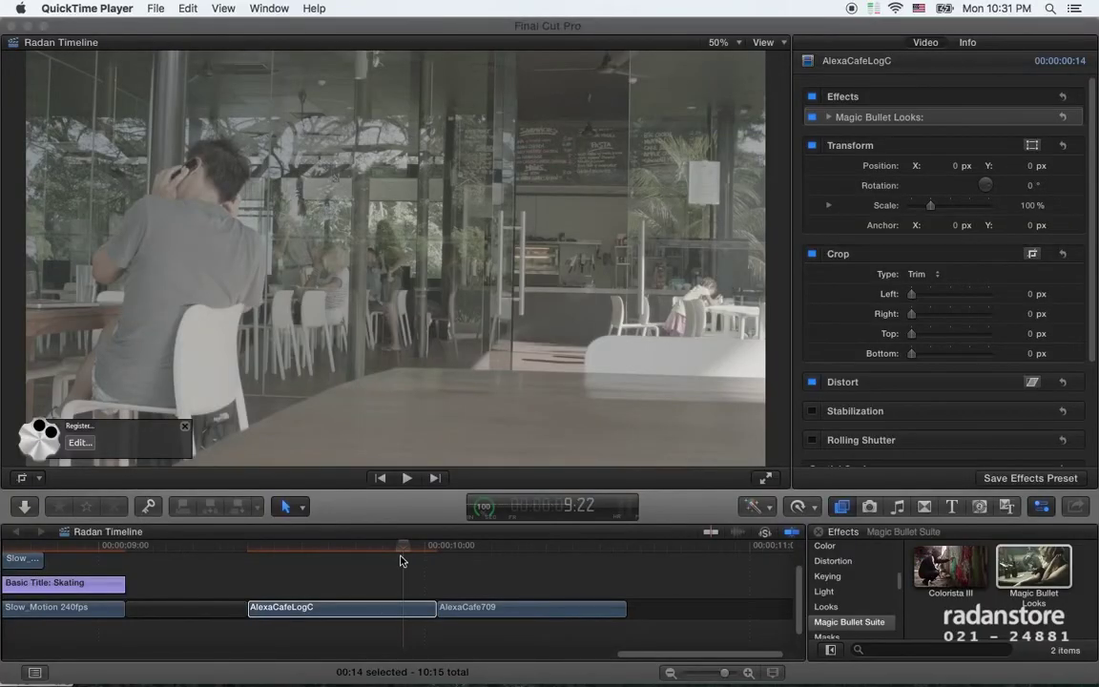
Compare the graded AlexaCafe709 clip with the ungraded AlexaCafeLogC clip in the timeline.
click(382, 557)
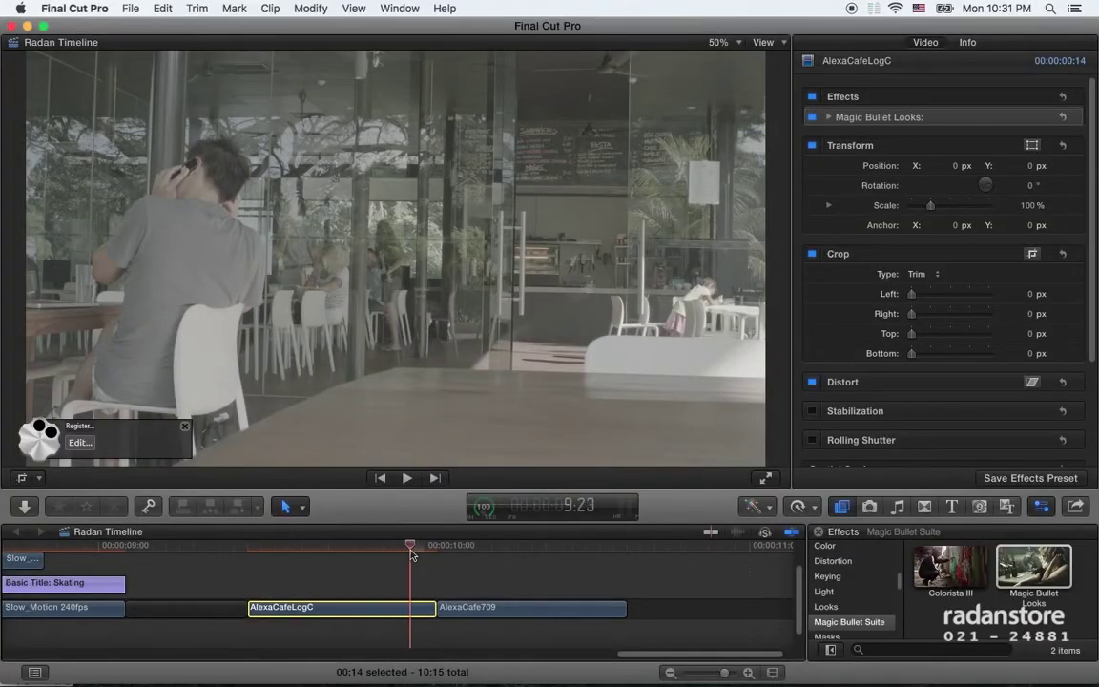
drag(372, 553, 491, 552)
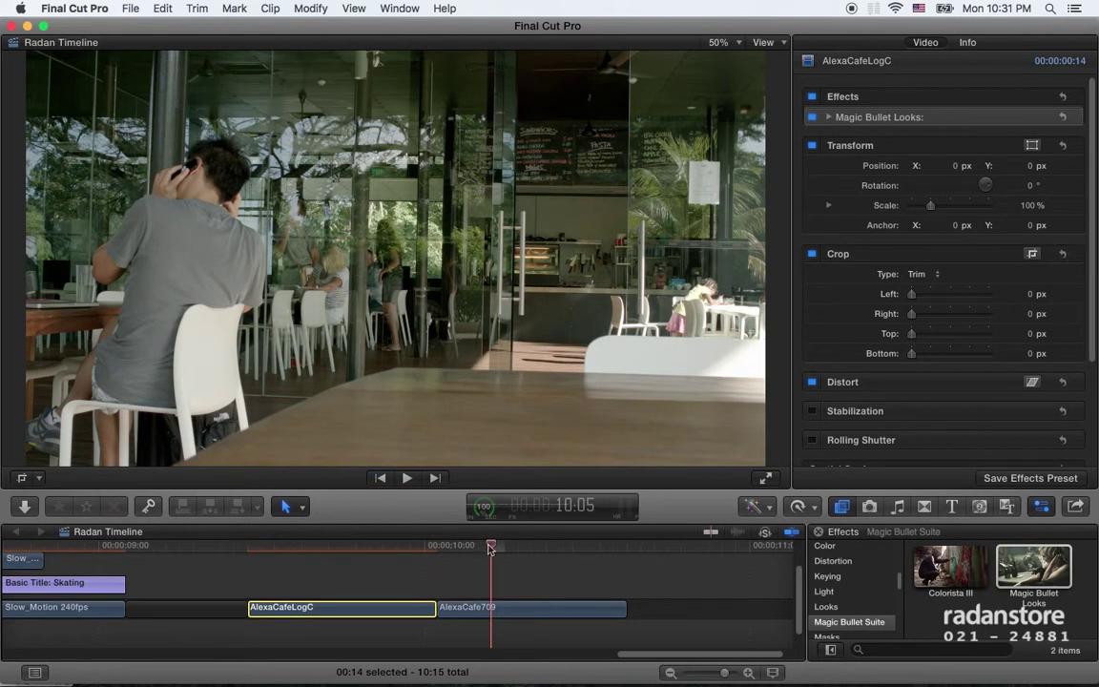
key(Left)
key(Left)
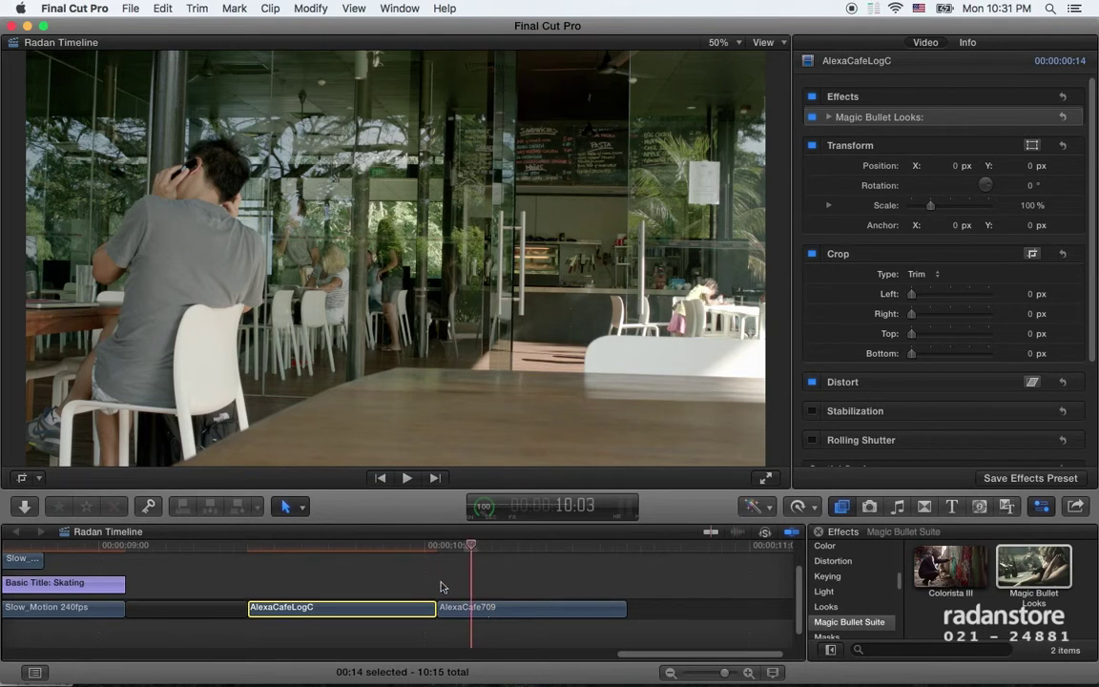
click(401, 545)
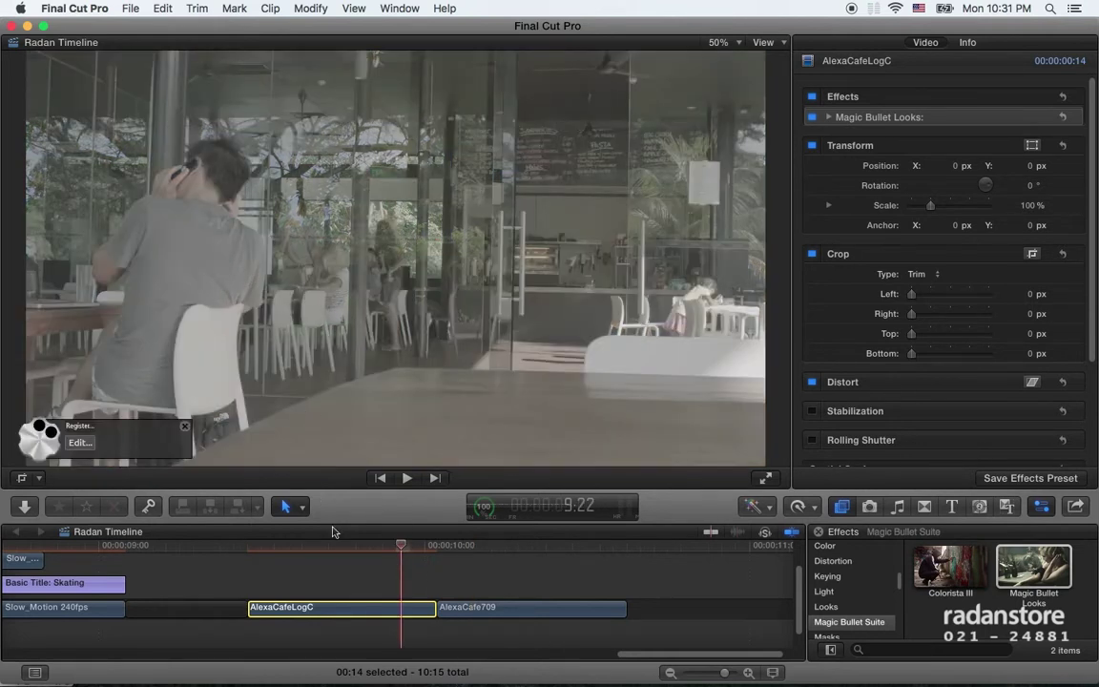
Delete the Magic Bullet Looks effect from AlexaCafeLogC in the Video inspector.
click(908, 119)
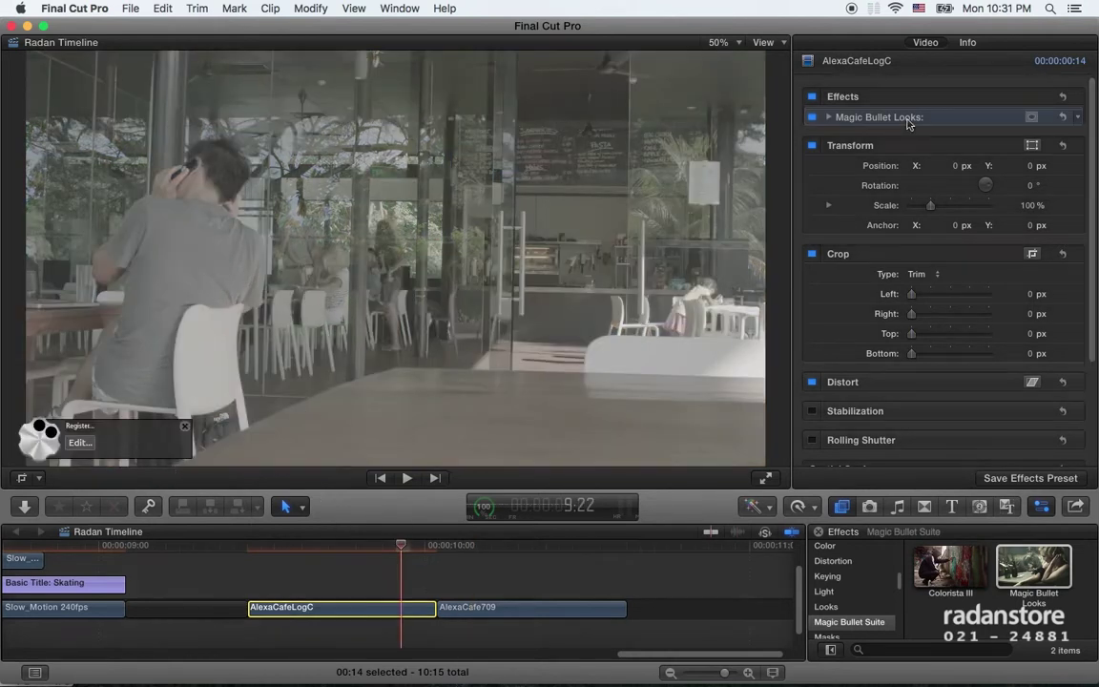
key(Delete)
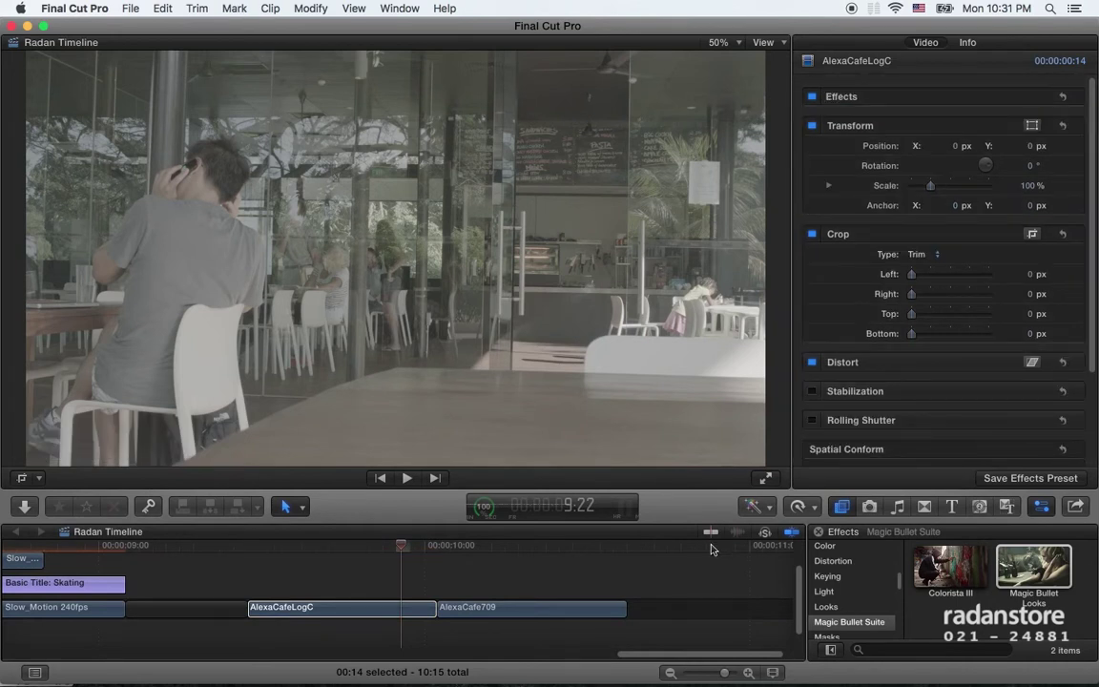
key(super+Tab)
Switch to Safari and scroll through the Red Giant post on Magic Bullet Suite 12.1.
key(super+Tab)
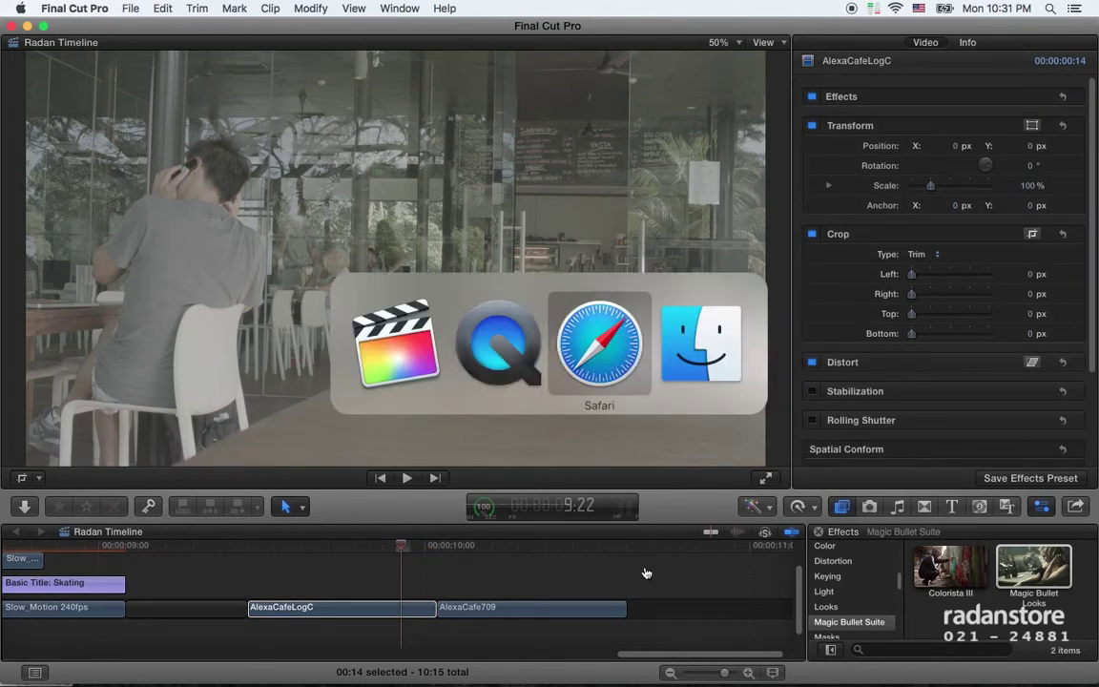
key(super+Tab)
key(super+Tab)
key(super+Tab)
key(super+Tab)
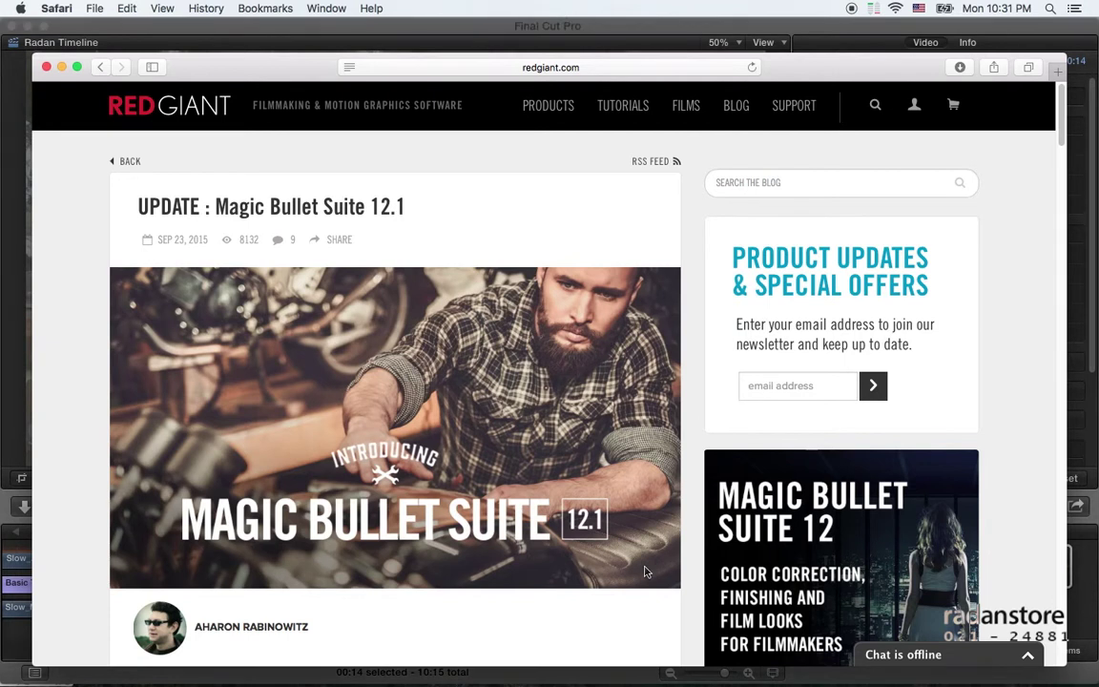
scroll(645, 572, down, 1)
scroll(645, 572, up, 2)
Back in Final Cut Pro, drag Magic Bullet Looks from the Effects browser onto AlexaCafeLogC.
click(323, 34)
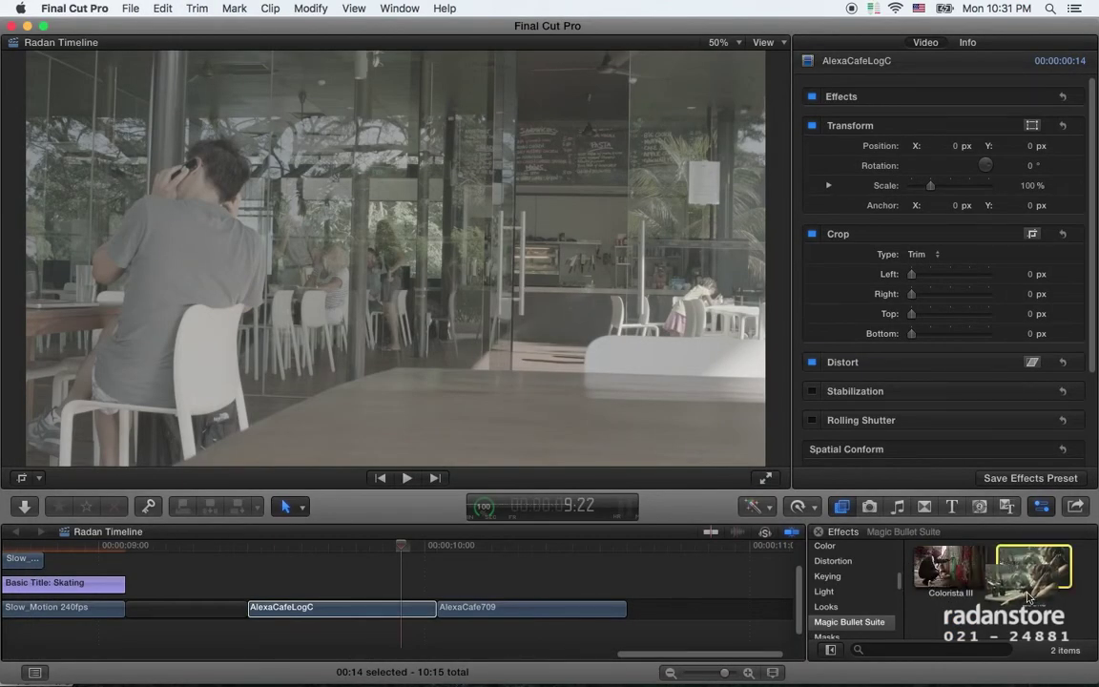
scroll(871, 611, down, 1)
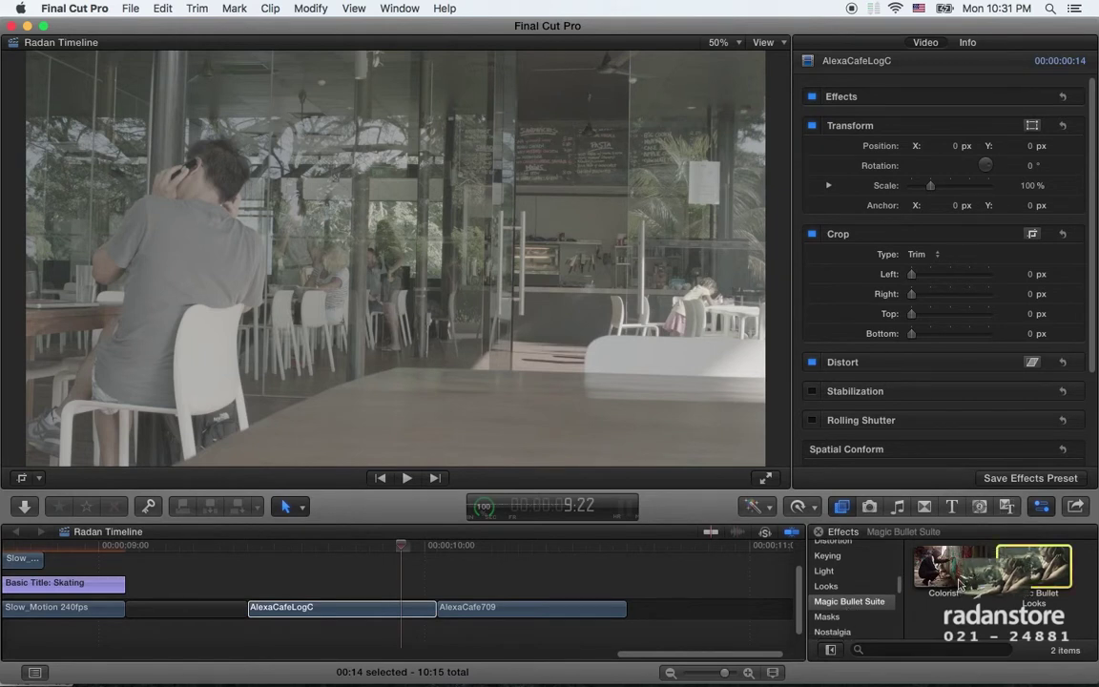
drag(1033, 566, 381, 599)
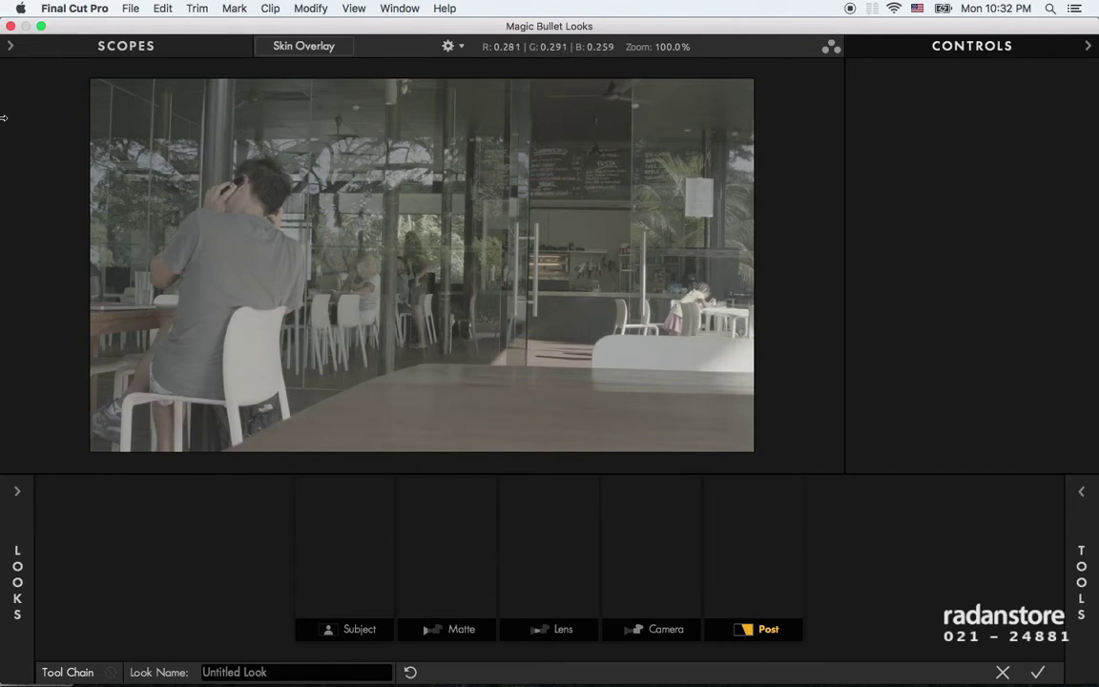
Open the LOOKS drawer and show the Blockbuster category's presets.
mouse_move(29, 531)
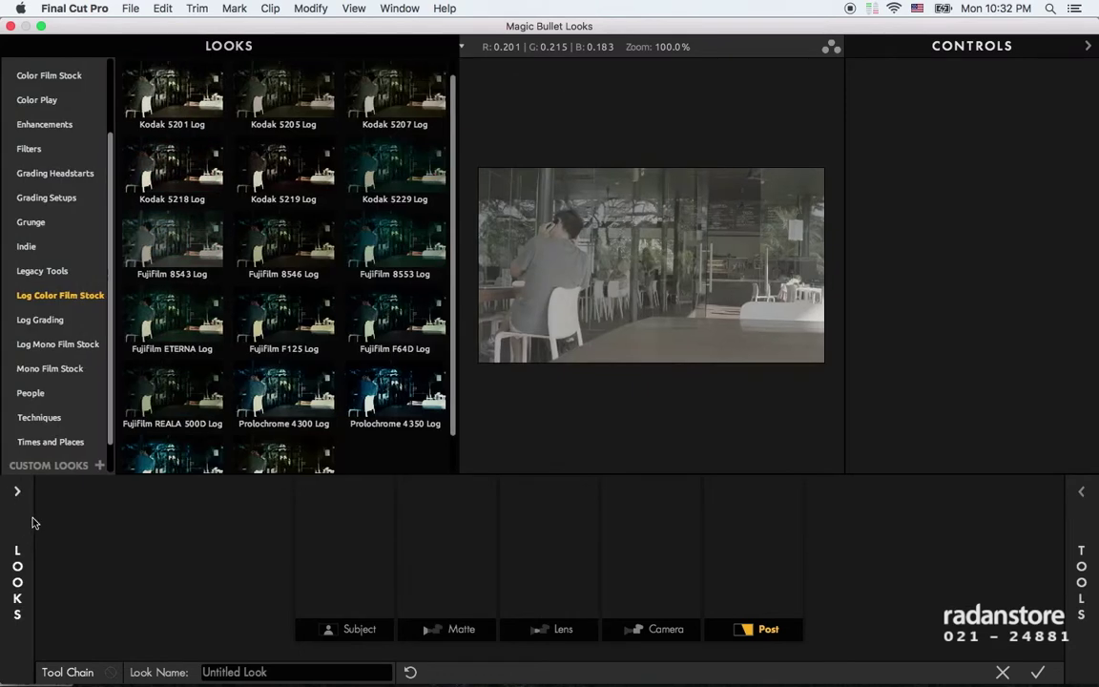
scroll(55, 368, down, 1)
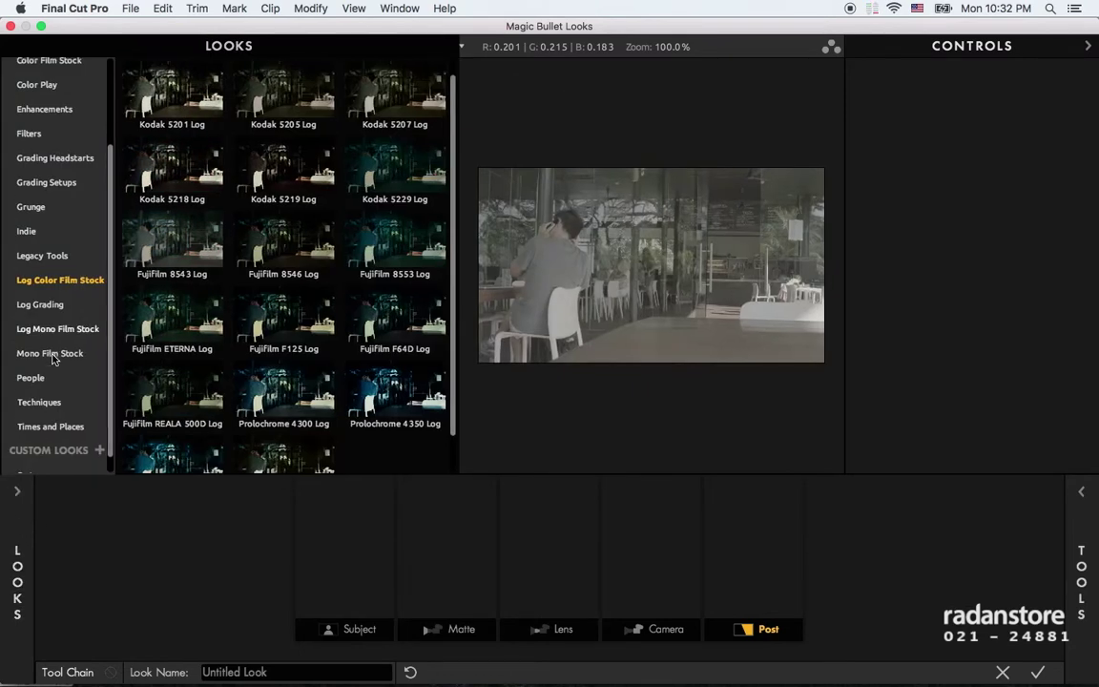
scroll(54, 359, up, 5)
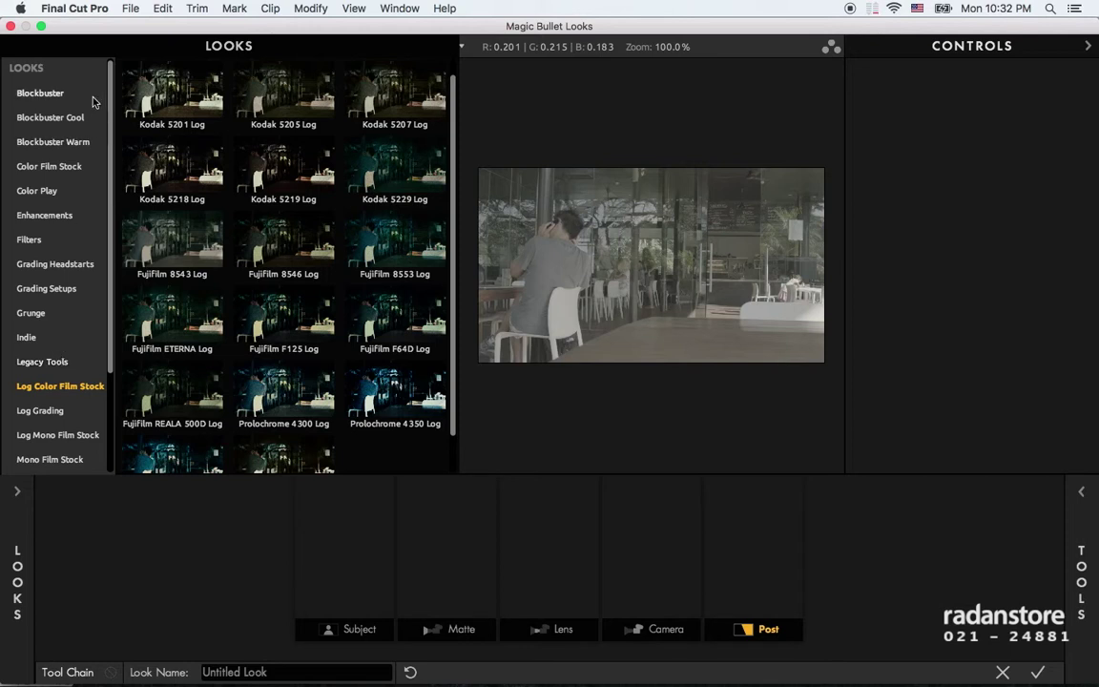
click(57, 92)
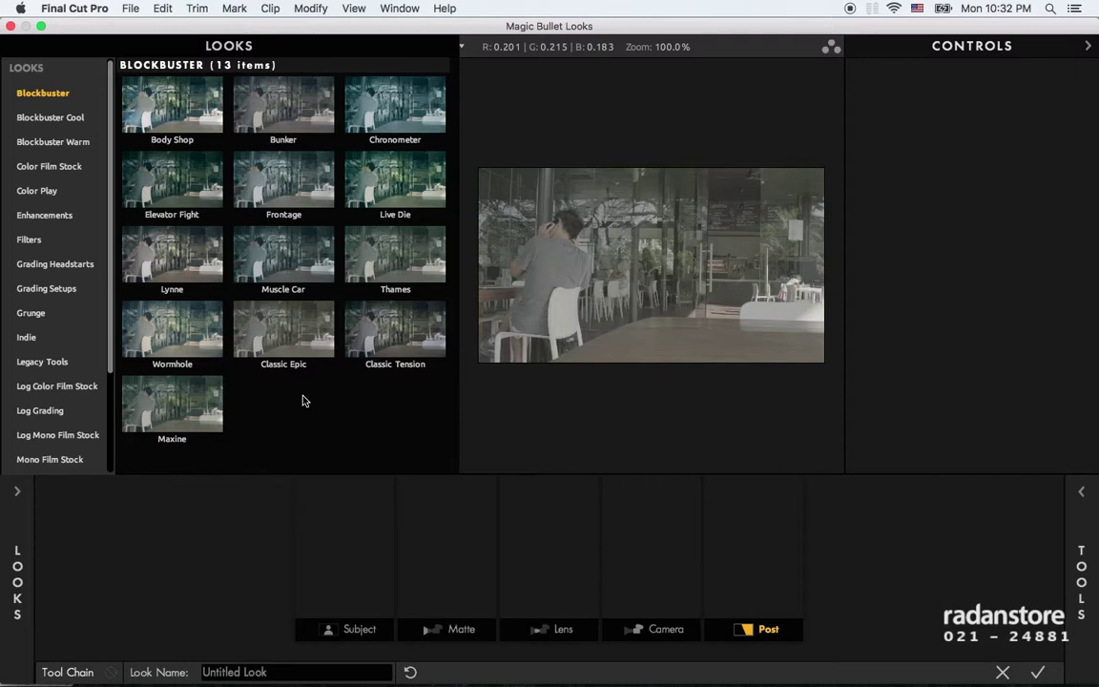
Apply the Frontage look, then try Classic Blockbuster from Blockbuster Cool.
click(278, 170)
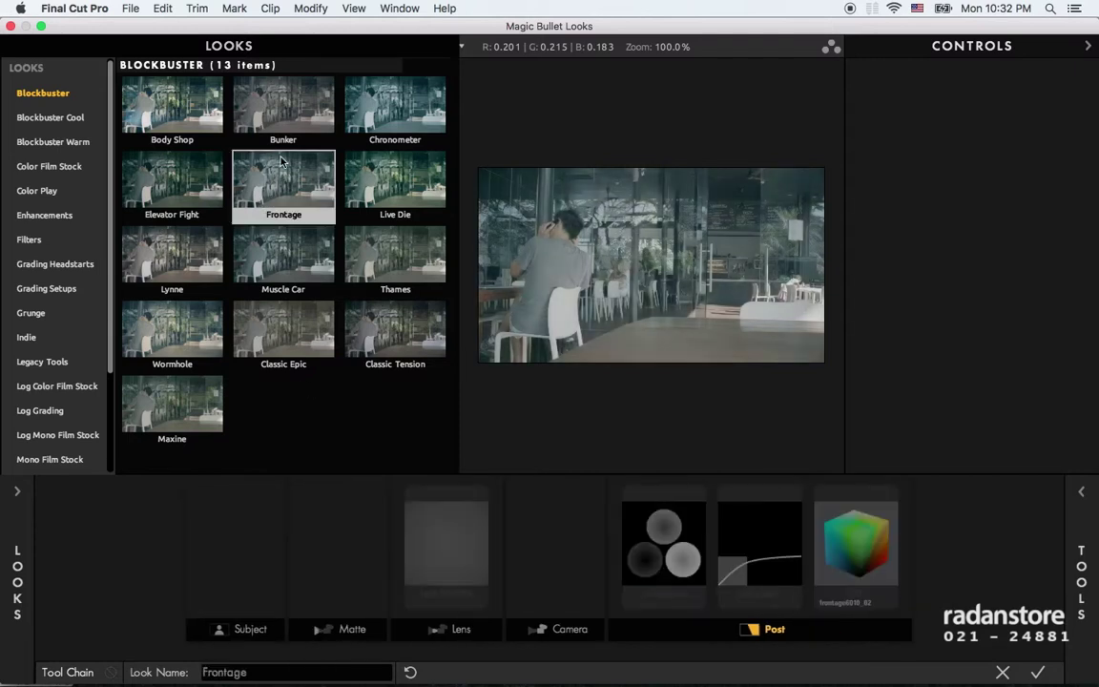
click(634, 522)
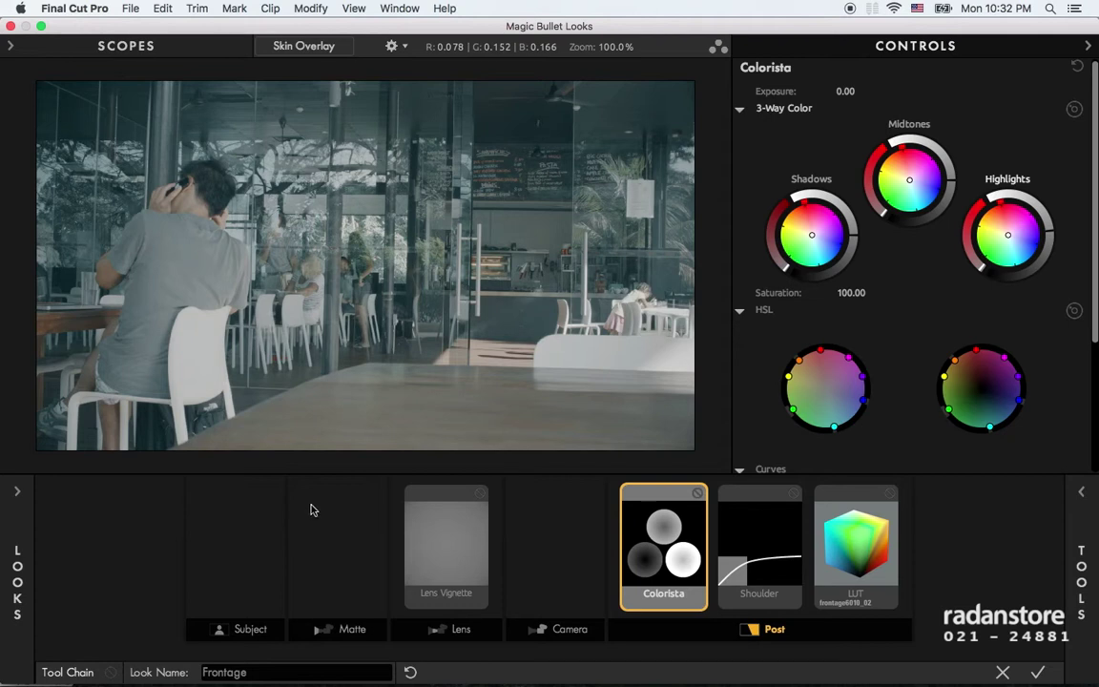
mouse_move(26, 470)
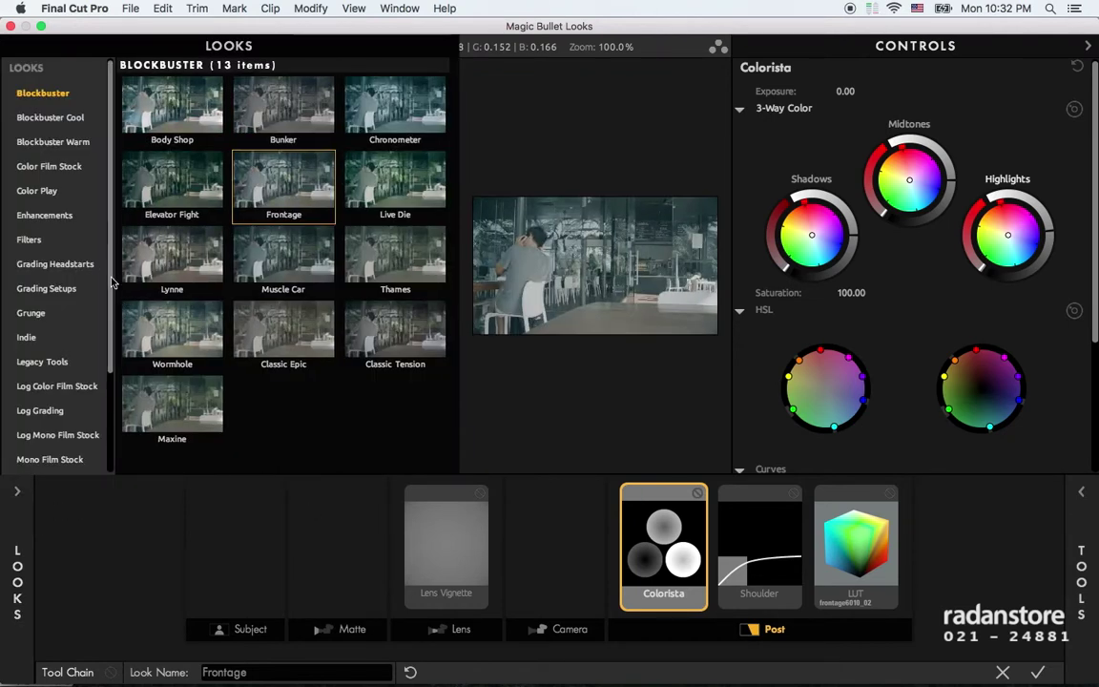
click(53, 117)
click(283, 405)
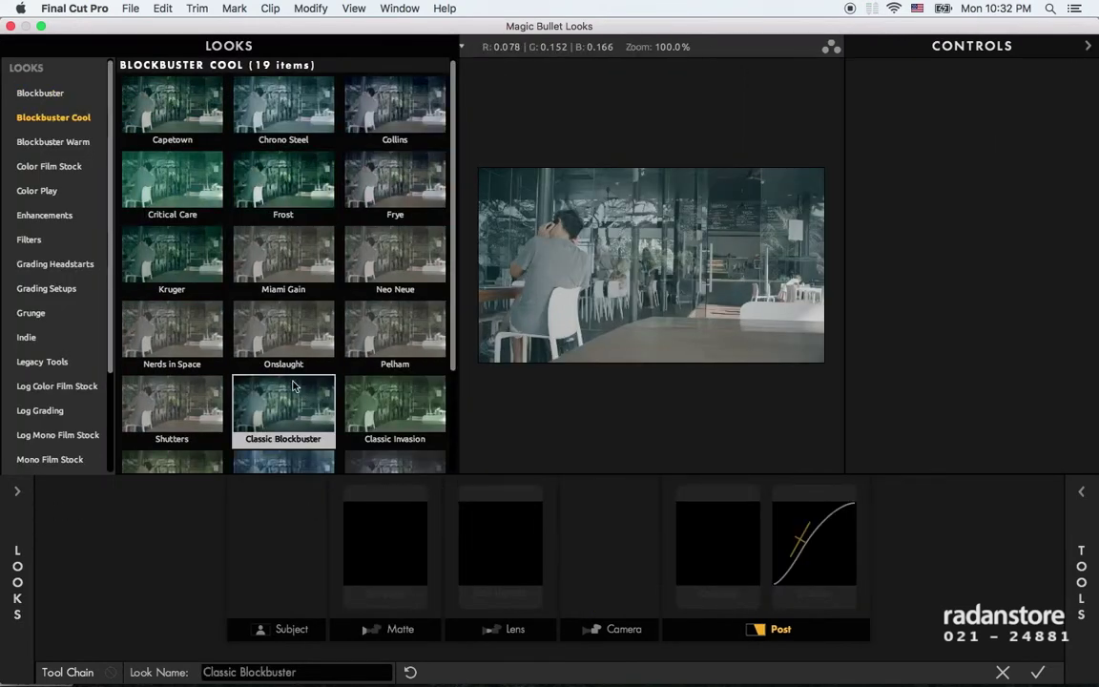
Try Blockbuster Warm looks like Spinoff, Coliseum, Optimus and Historia, then open Color Film Stock.
click(74, 141)
click(257, 329)
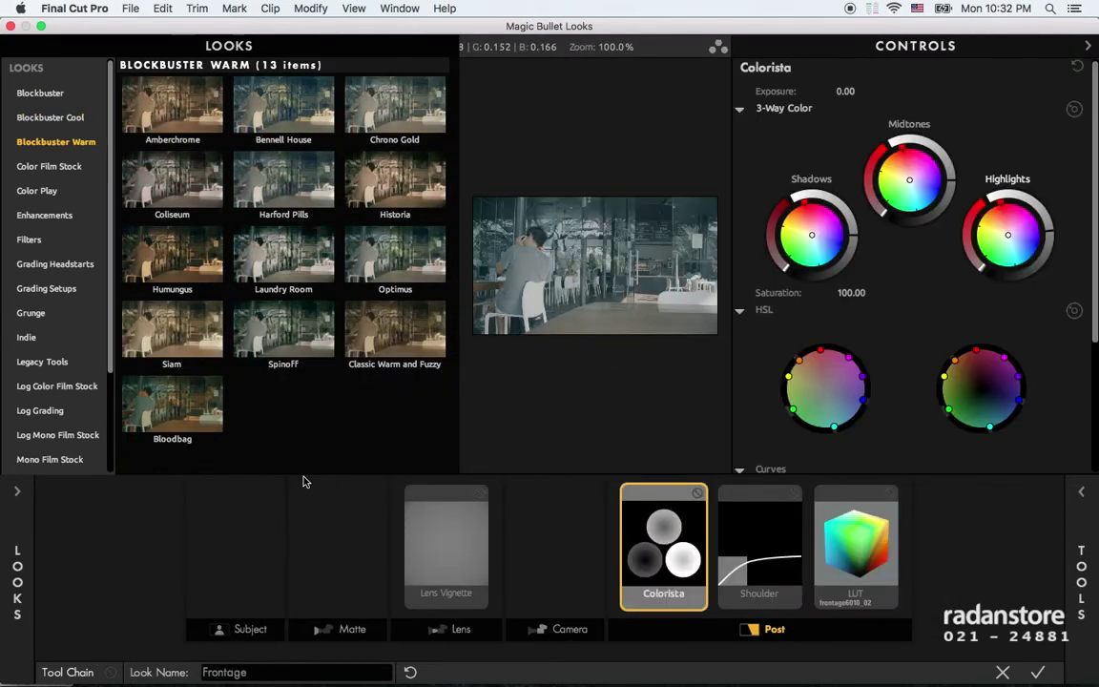
key(Up)
key(Up)
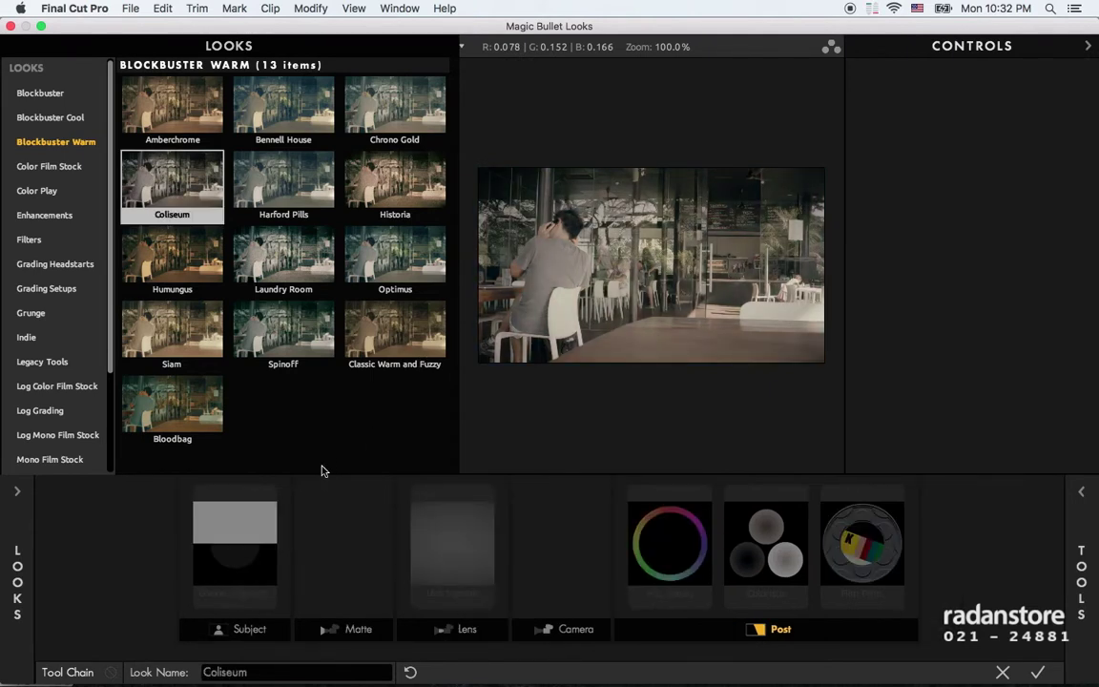
click(388, 344)
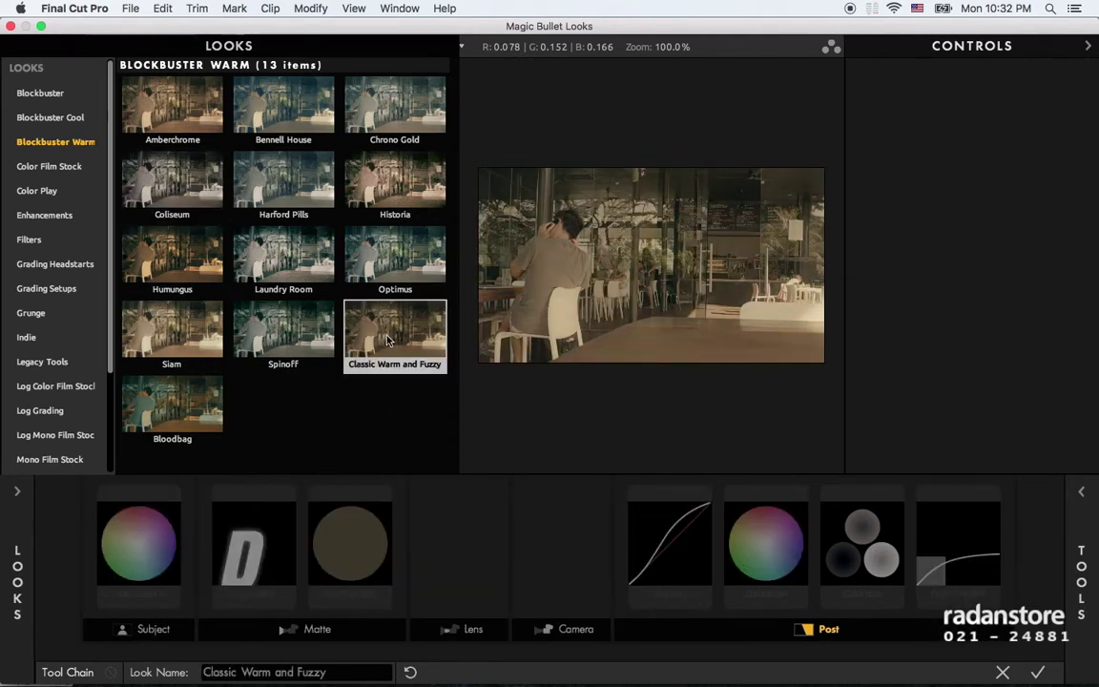
click(394, 255)
click(402, 170)
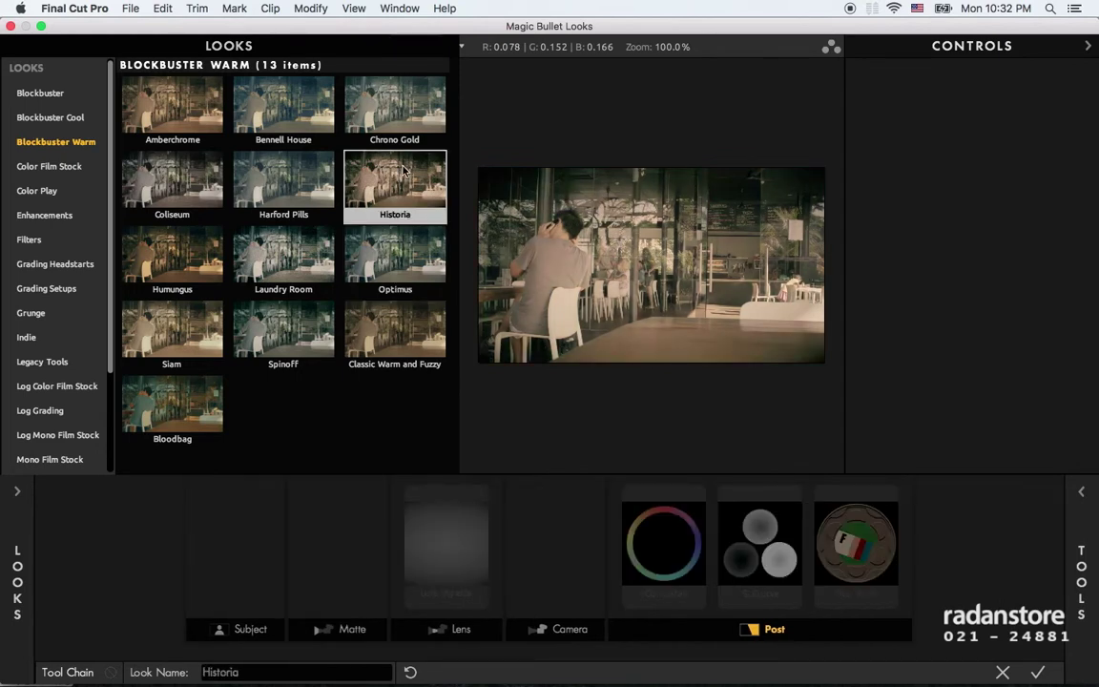
click(283, 181)
click(379, 266)
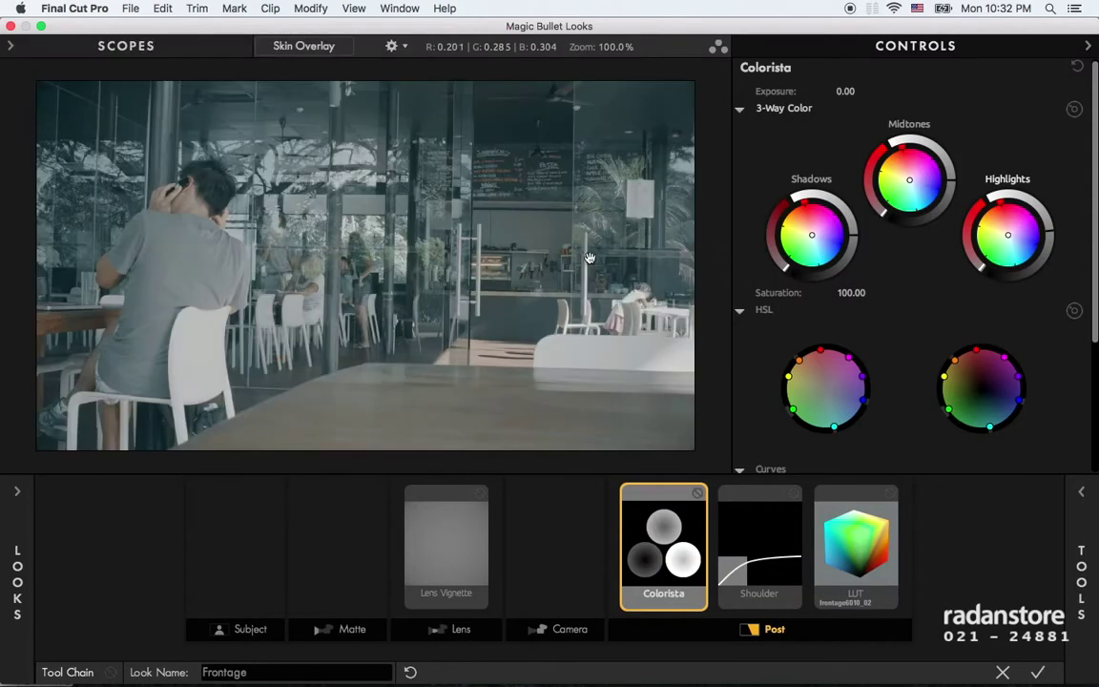
mouse_move(3, 284)
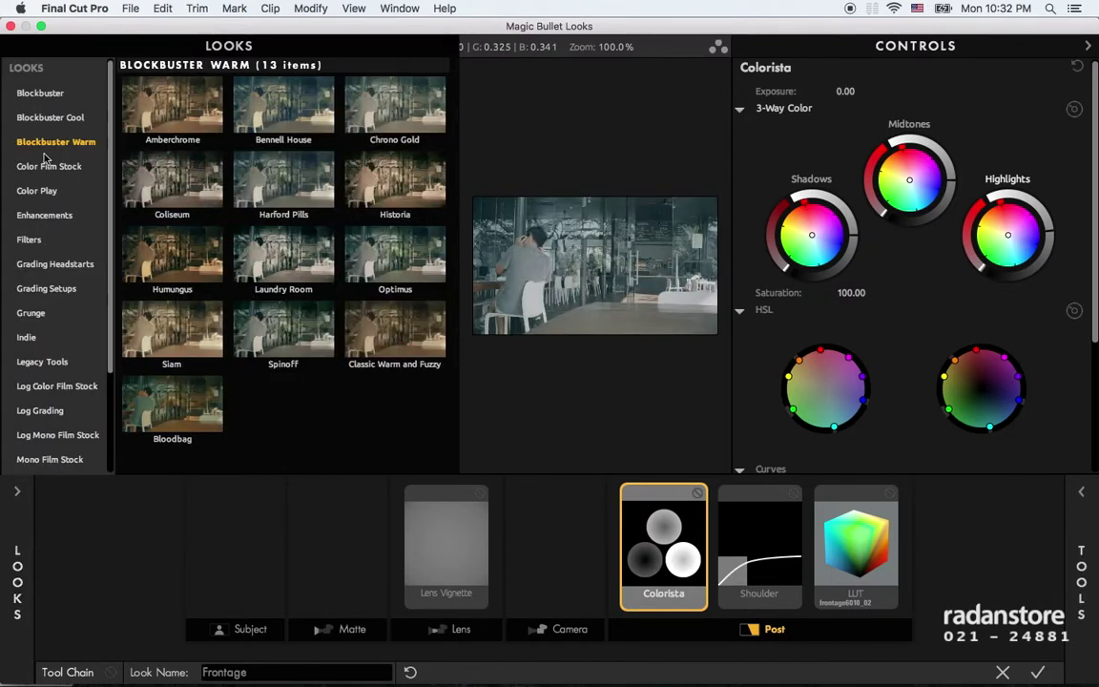
click(50, 168)
Preview Fujifilm 8543, Prolochrome 4350, Kodak 5229, Fujifilm ETERNA 500T and Fujifilm 8546.
click(171, 258)
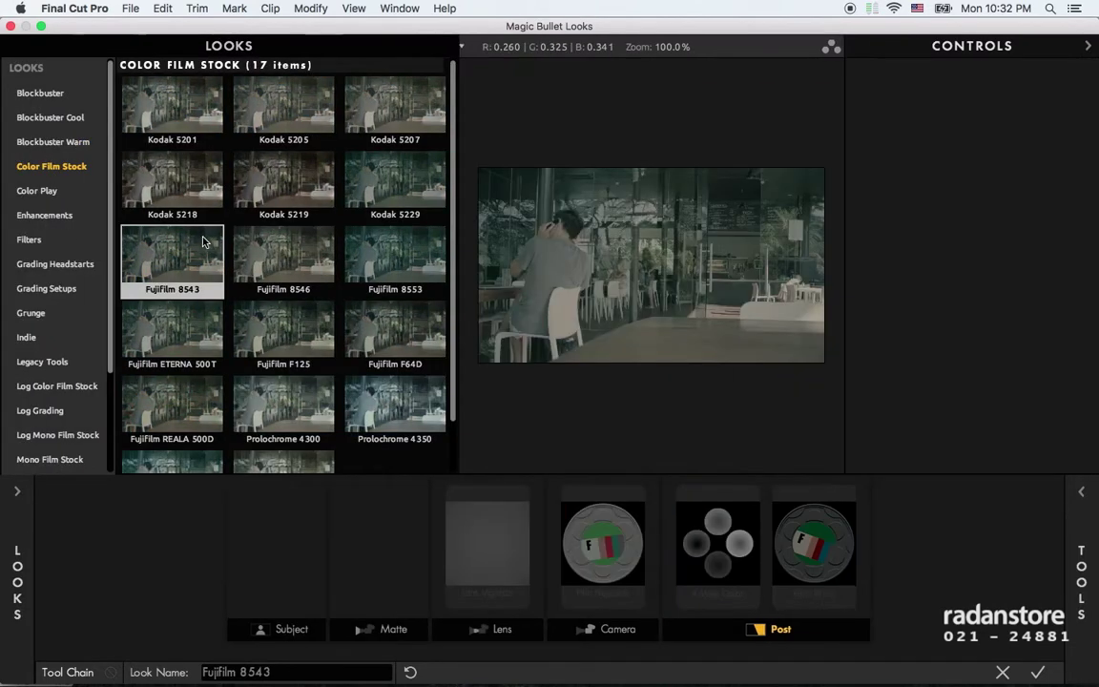
click(364, 431)
click(376, 195)
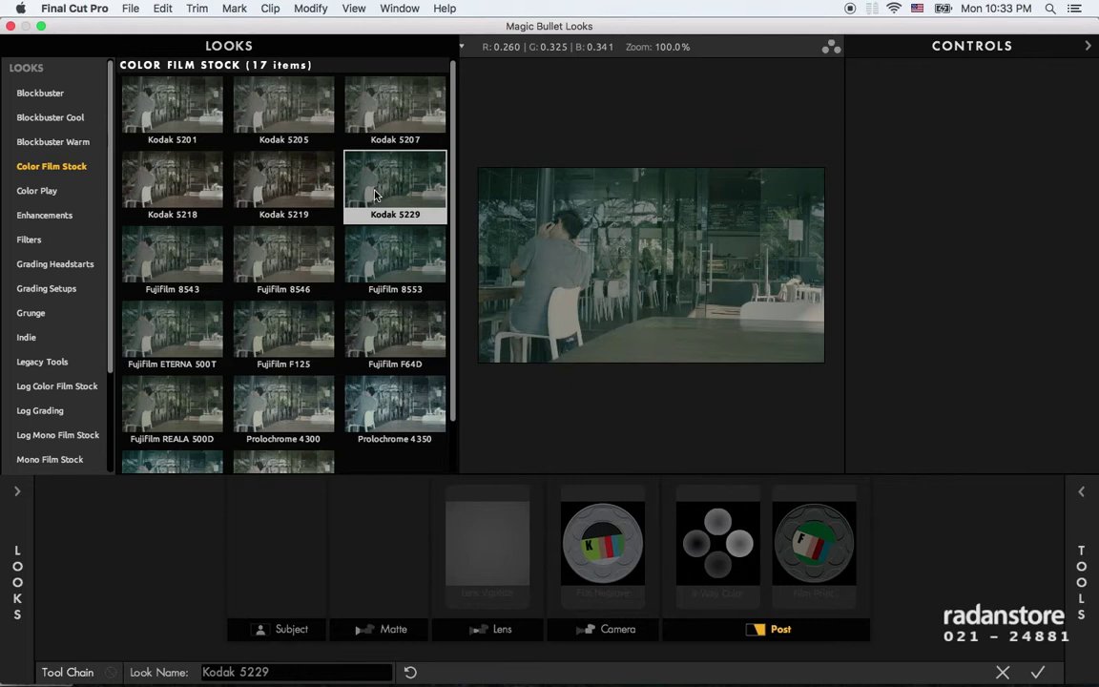
click(183, 263)
click(177, 323)
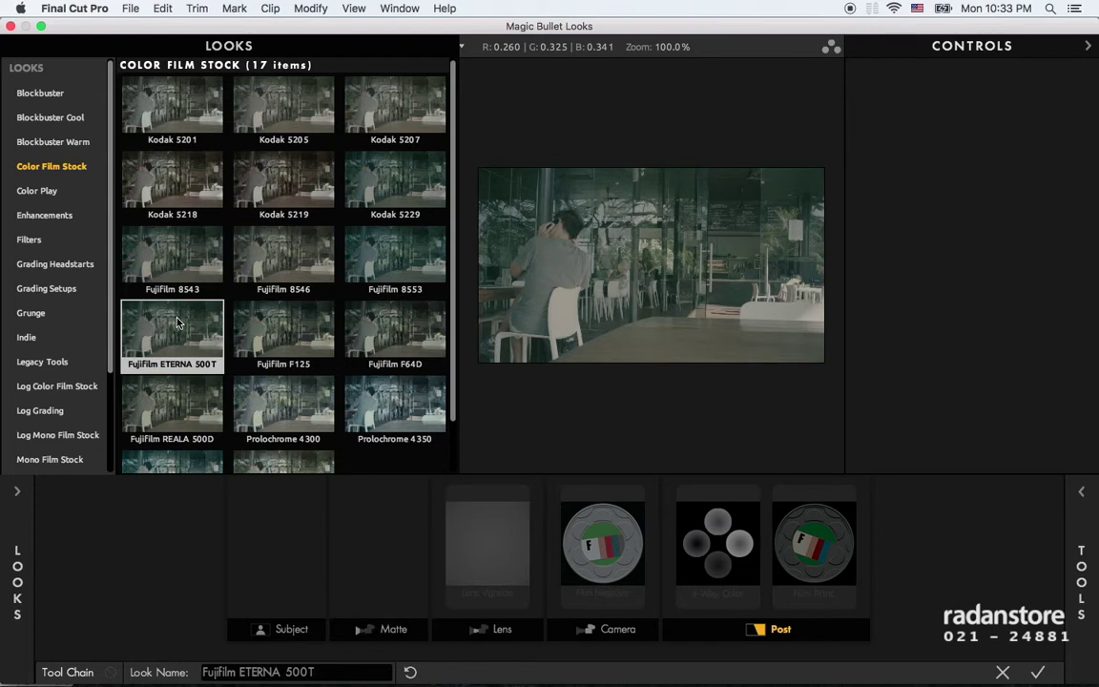
click(274, 243)
click(375, 194)
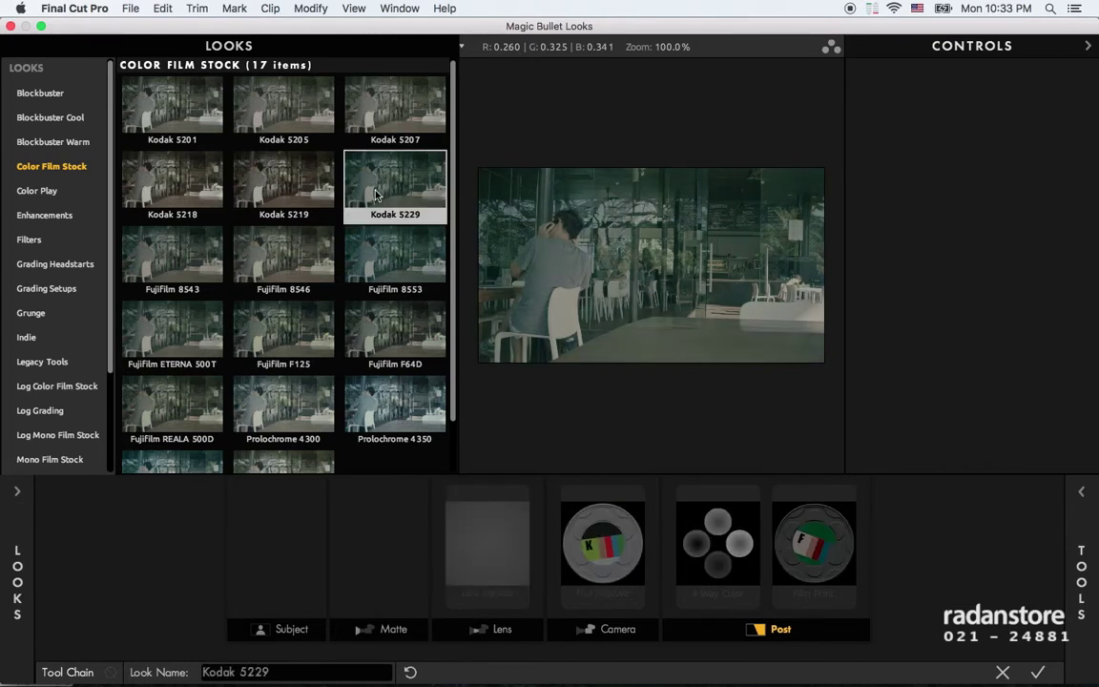
Compare Kodak 5219, 5201, 5207 and 5205 against Fujifilm 8546.
click(284, 181)
click(171, 107)
click(377, 122)
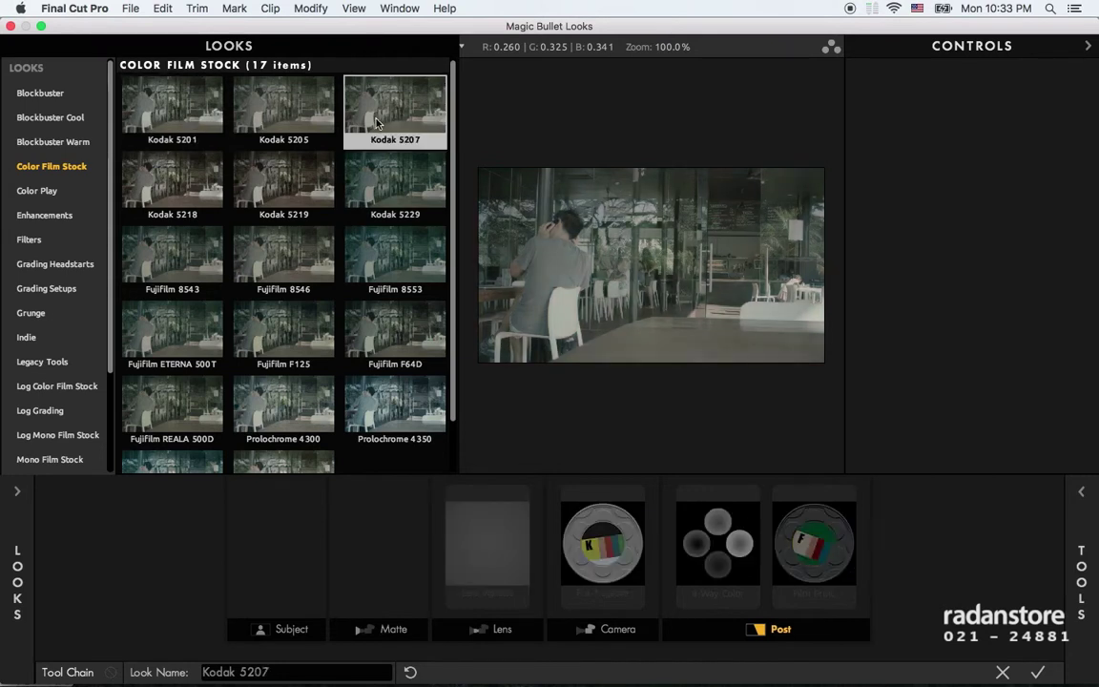
click(315, 184)
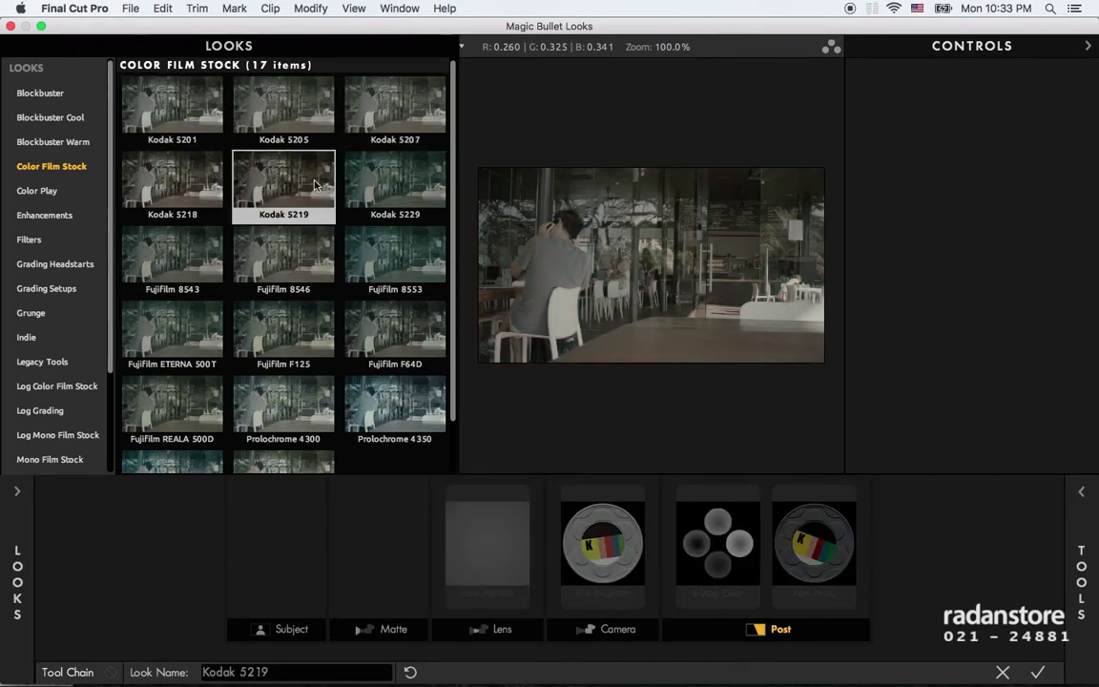
scroll(315, 185, down, 1)
click(315, 186)
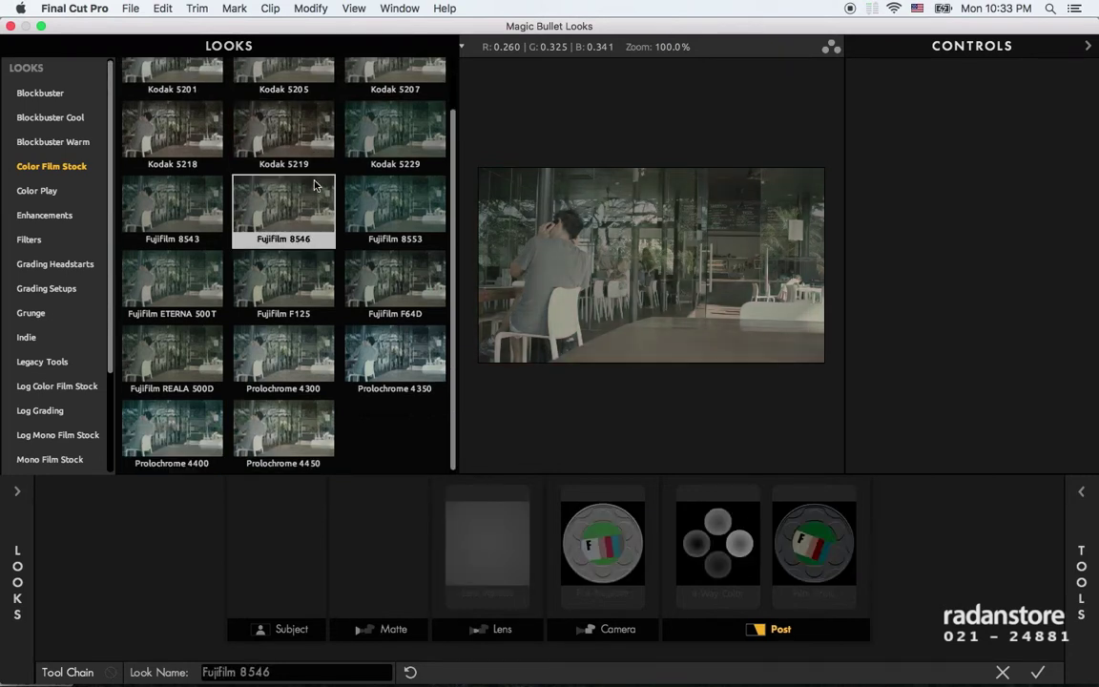
scroll(315, 184, up, 1)
click(315, 184)
click(267, 259)
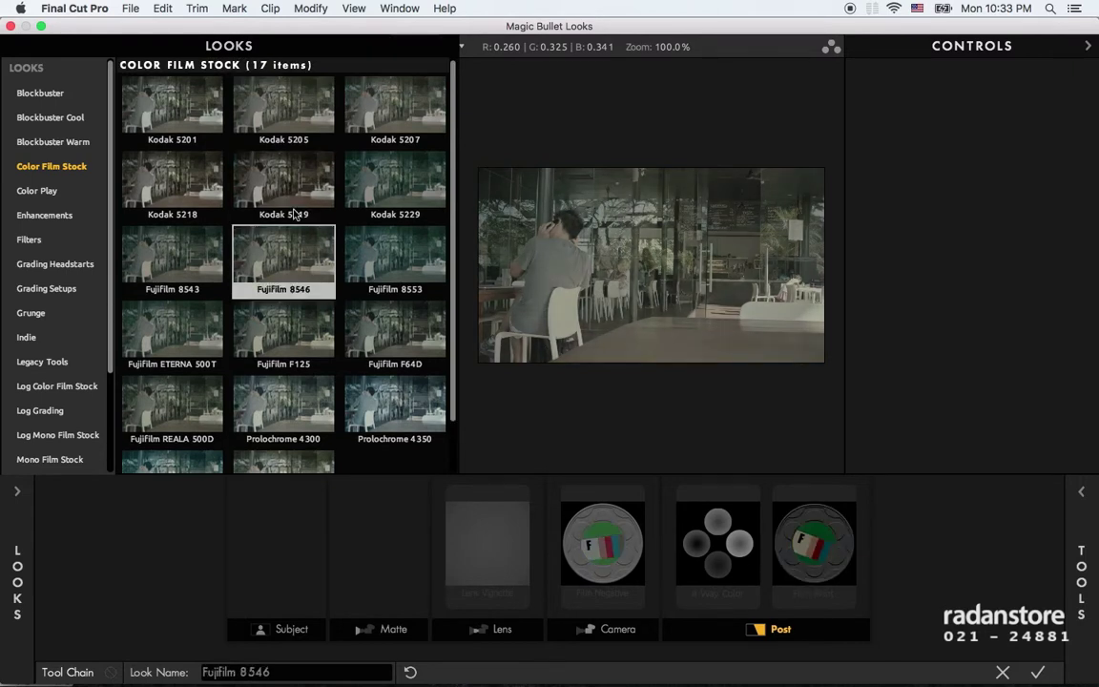
click(275, 190)
click(278, 148)
click(351, 101)
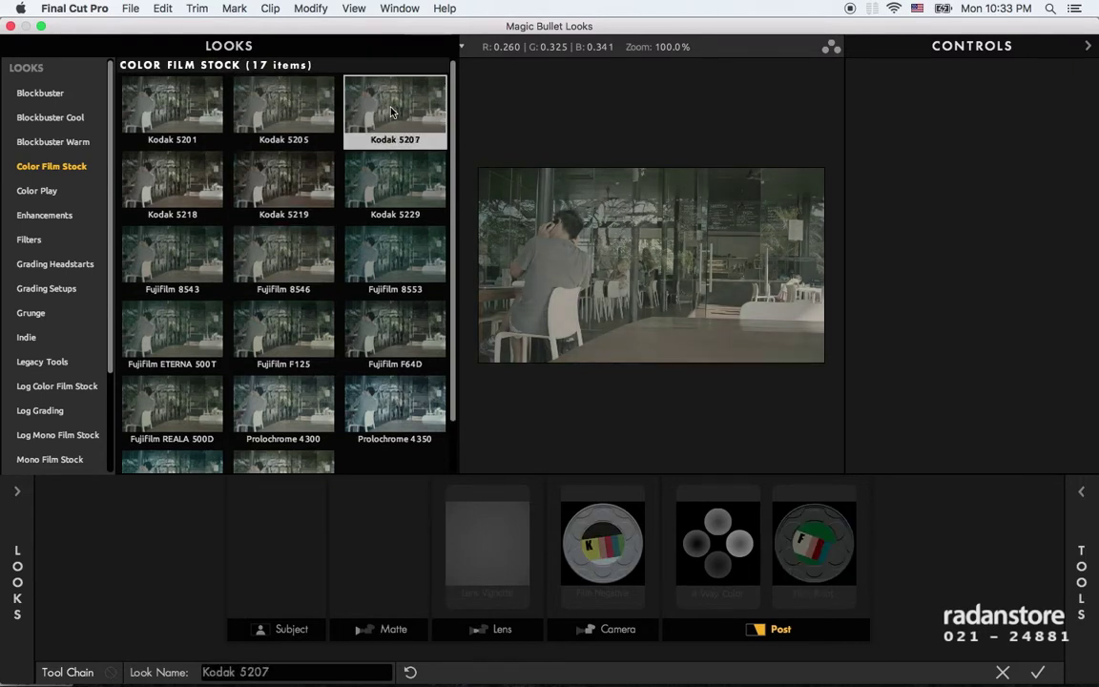
Glance at Color Play, then recheck Kodak 5219, 5205, 5229 and Fujifilm 8553.
click(47, 190)
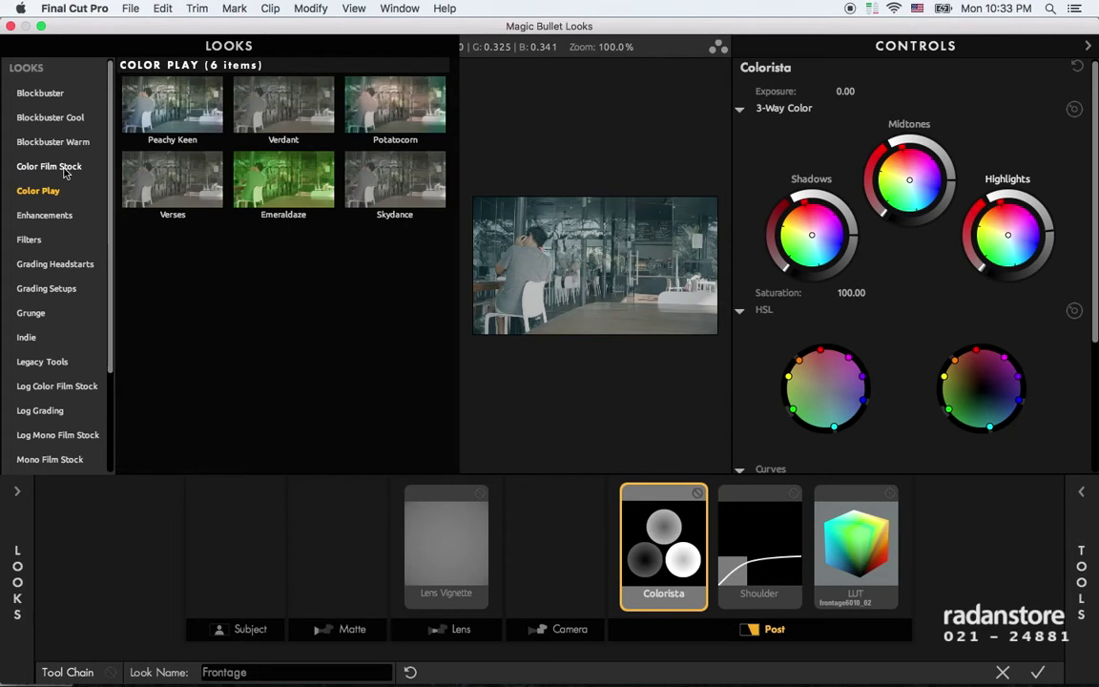
click(56, 165)
click(241, 173)
click(240, 134)
click(286, 181)
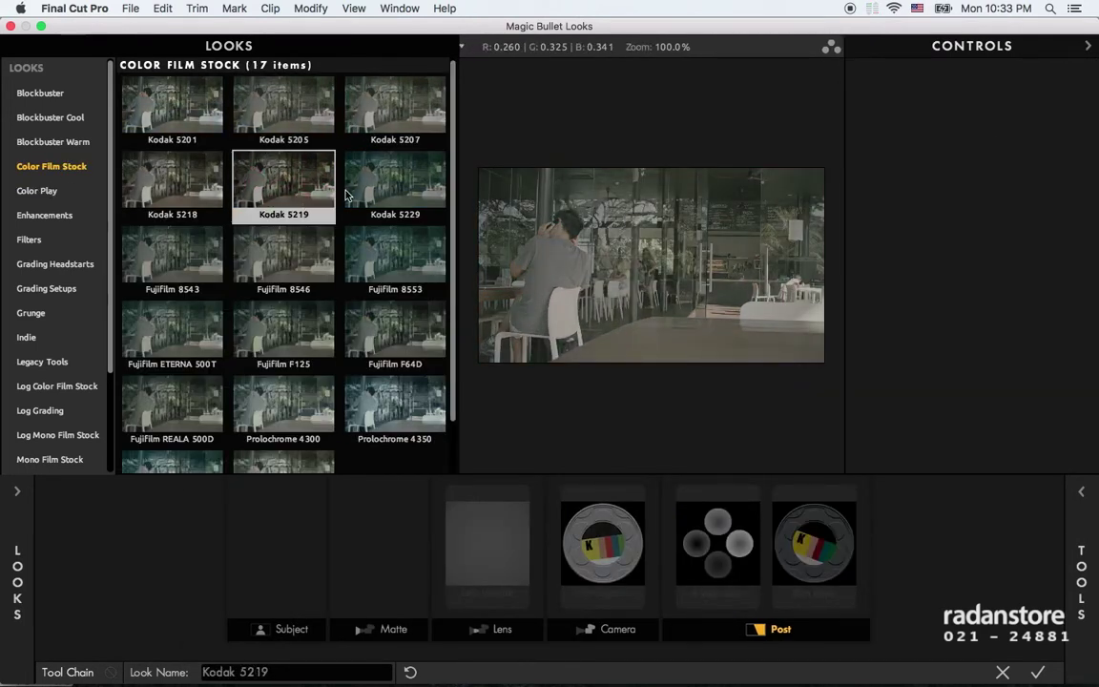
click(347, 195)
scroll(347, 201, down, 2)
click(382, 212)
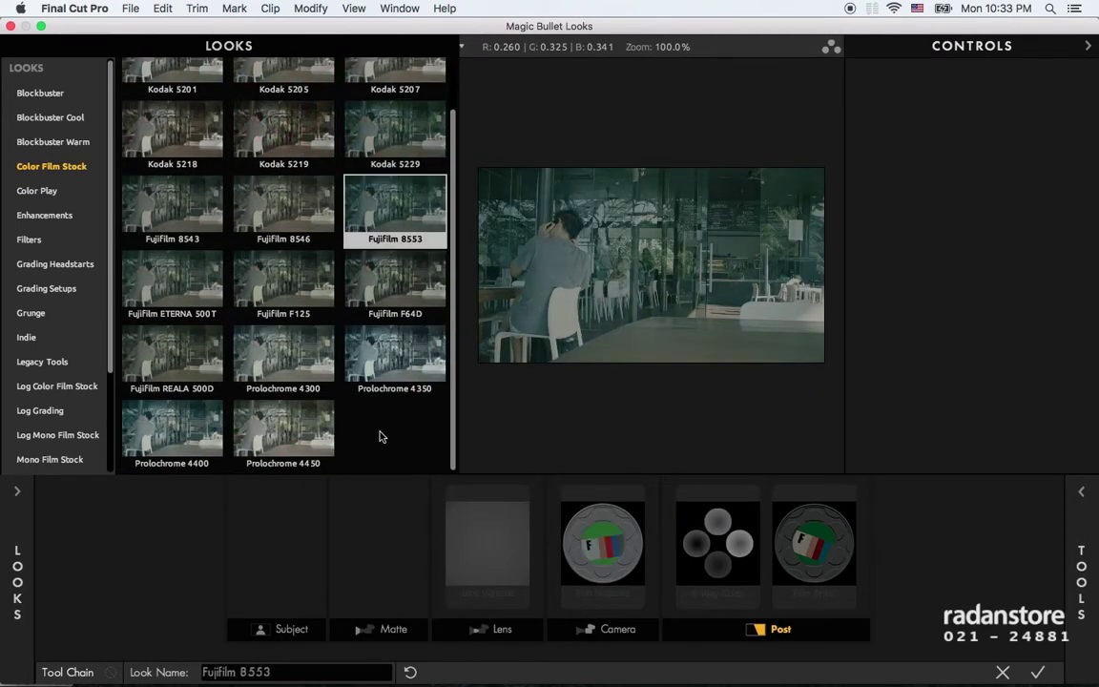
Compare Prolochrome 4300, 4350, 4400 and 4450, then preview Fujifilm F64D and Kodak 5229.
click(320, 379)
click(305, 434)
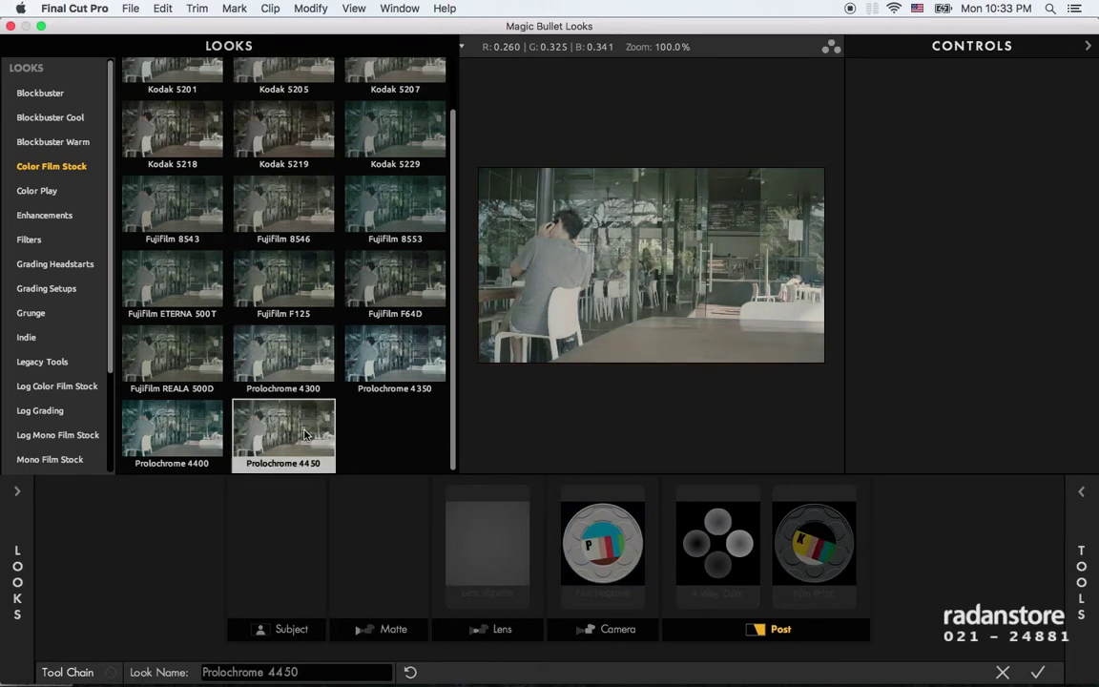
click(267, 340)
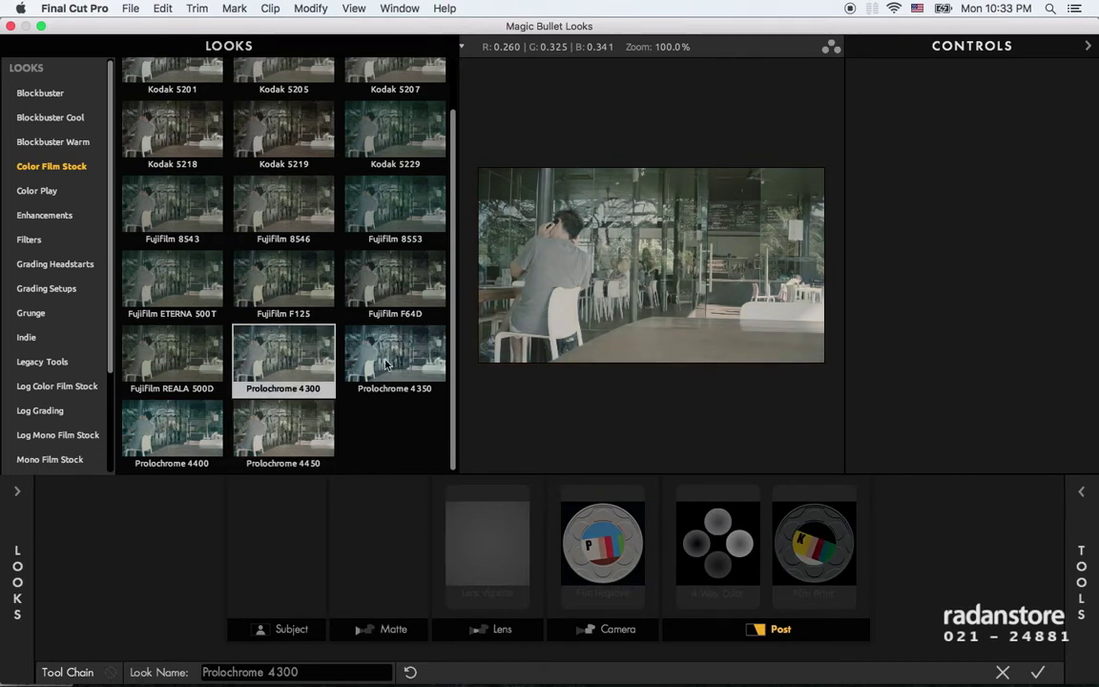
click(386, 362)
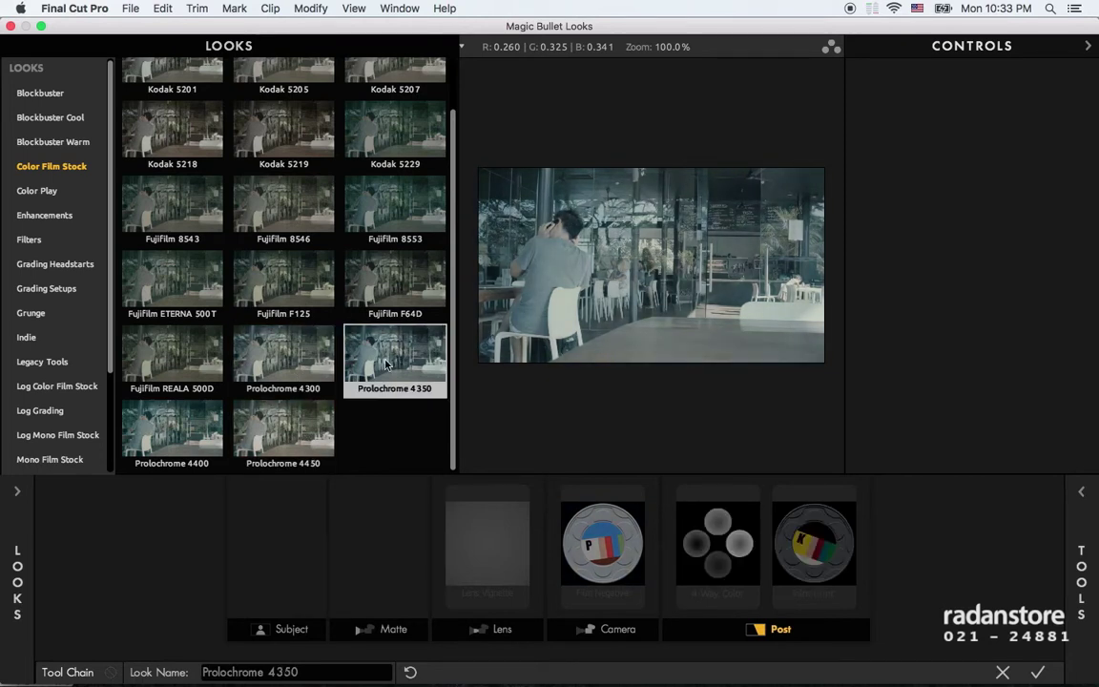
click(277, 358)
click(176, 420)
click(245, 431)
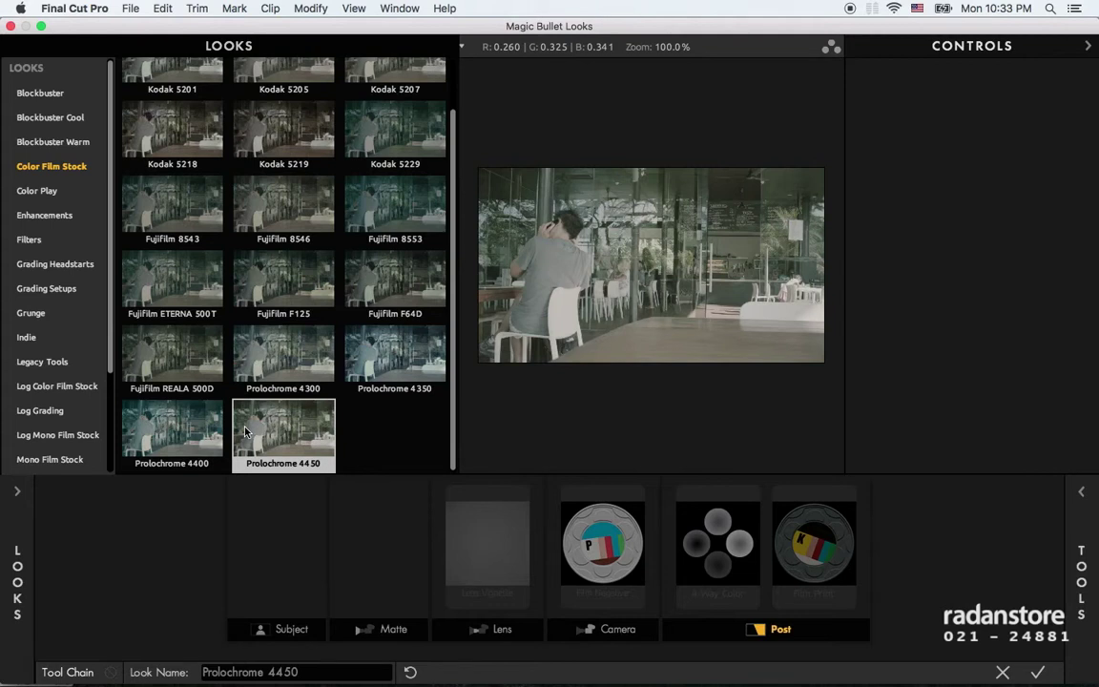
click(385, 358)
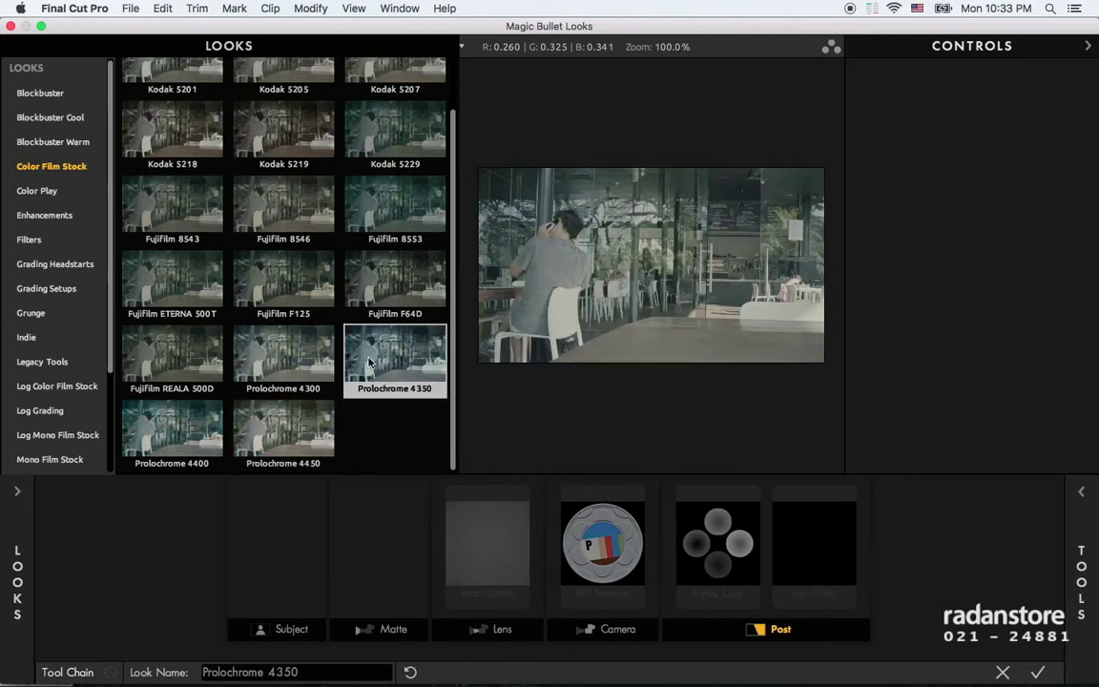
scroll(386, 357, up, 2)
click(385, 348)
click(377, 218)
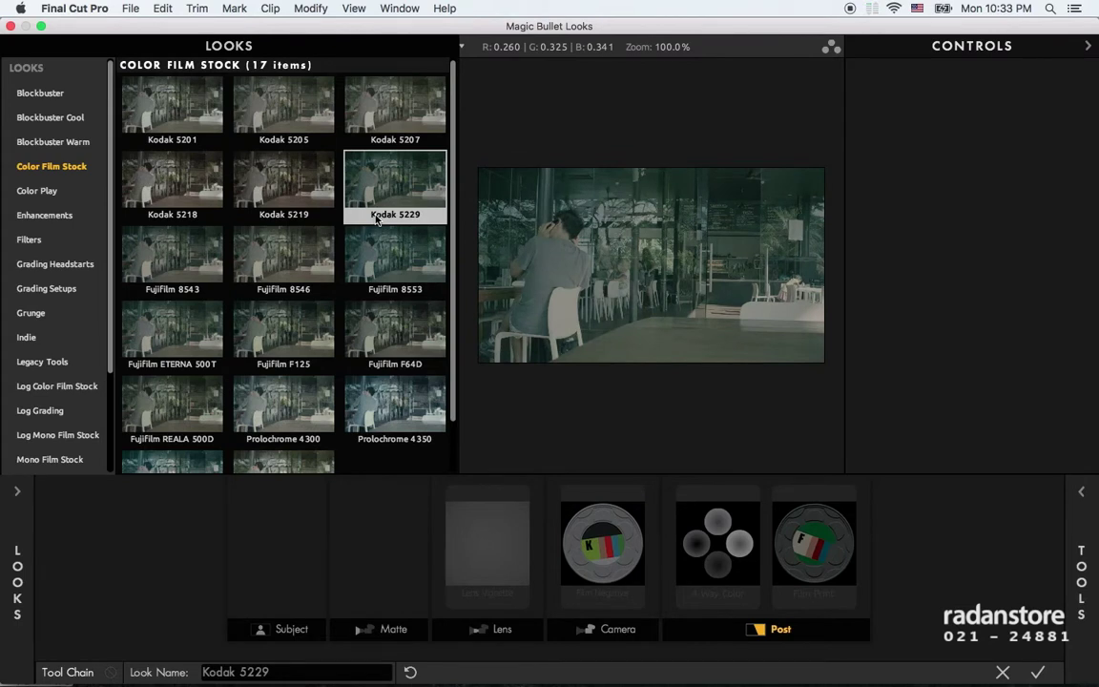
Browse Color Play, Enhancements, Filters and Grading Headstarts, then open Log Color Film Stock.
click(38, 191)
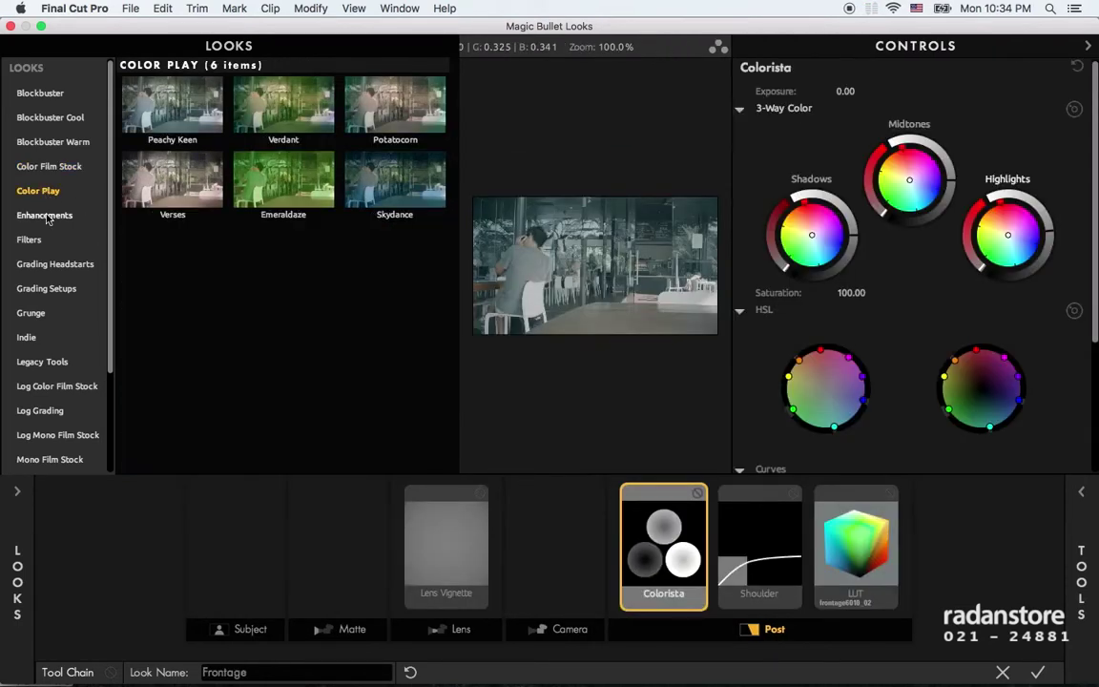
click(45, 215)
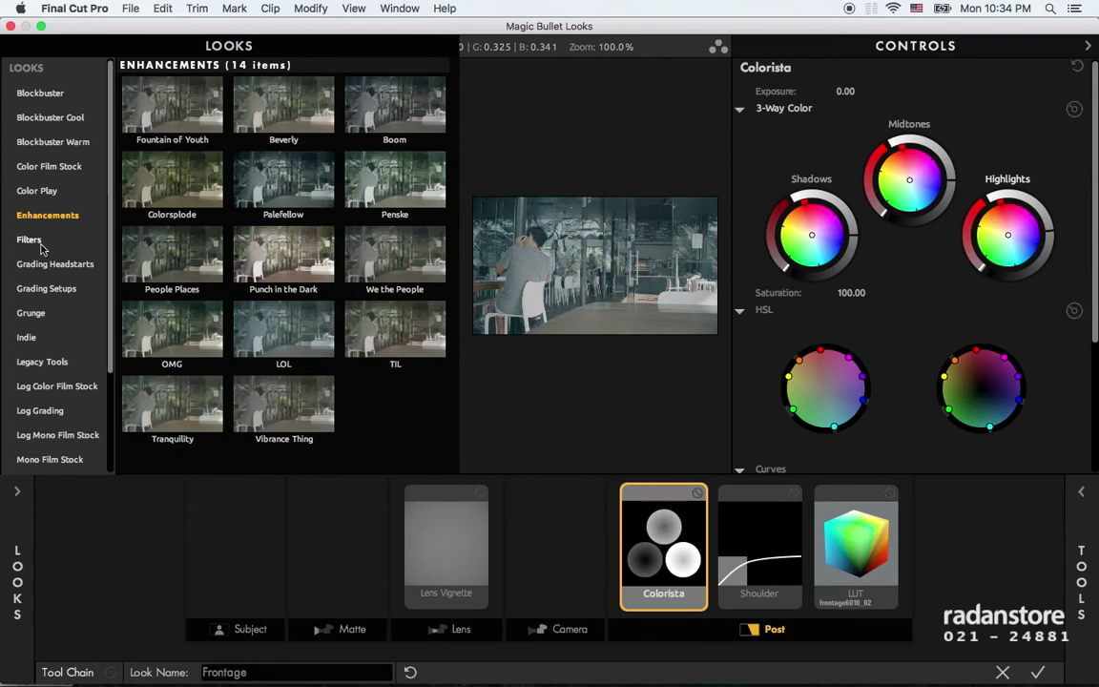
click(40, 242)
click(41, 270)
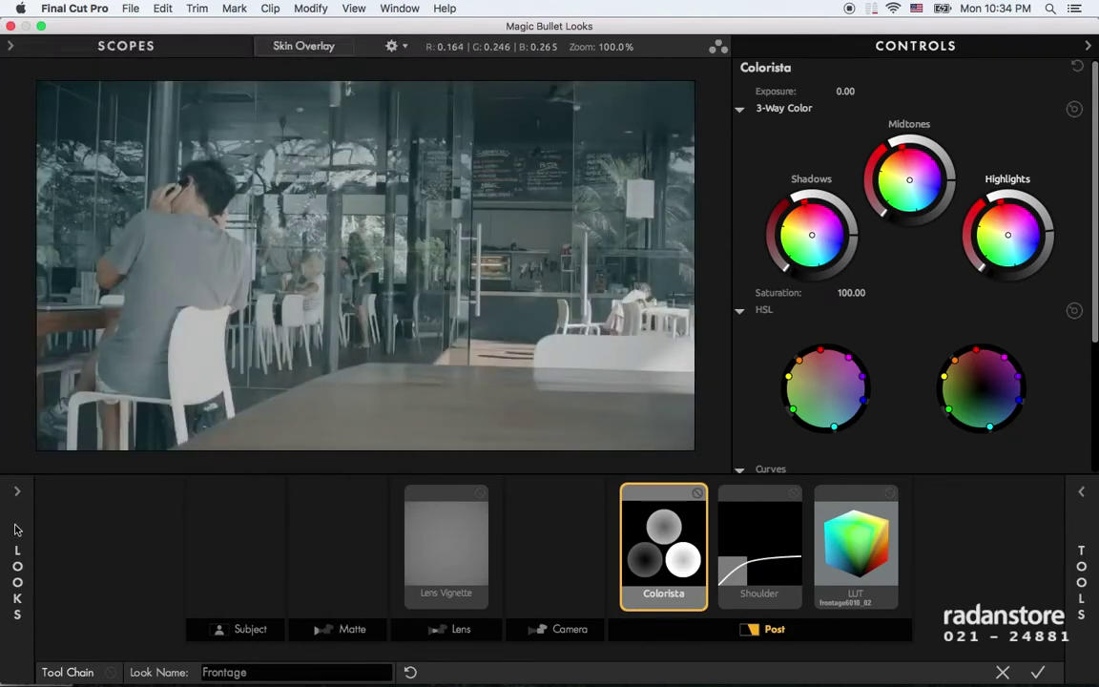
mouse_move(4, 546)
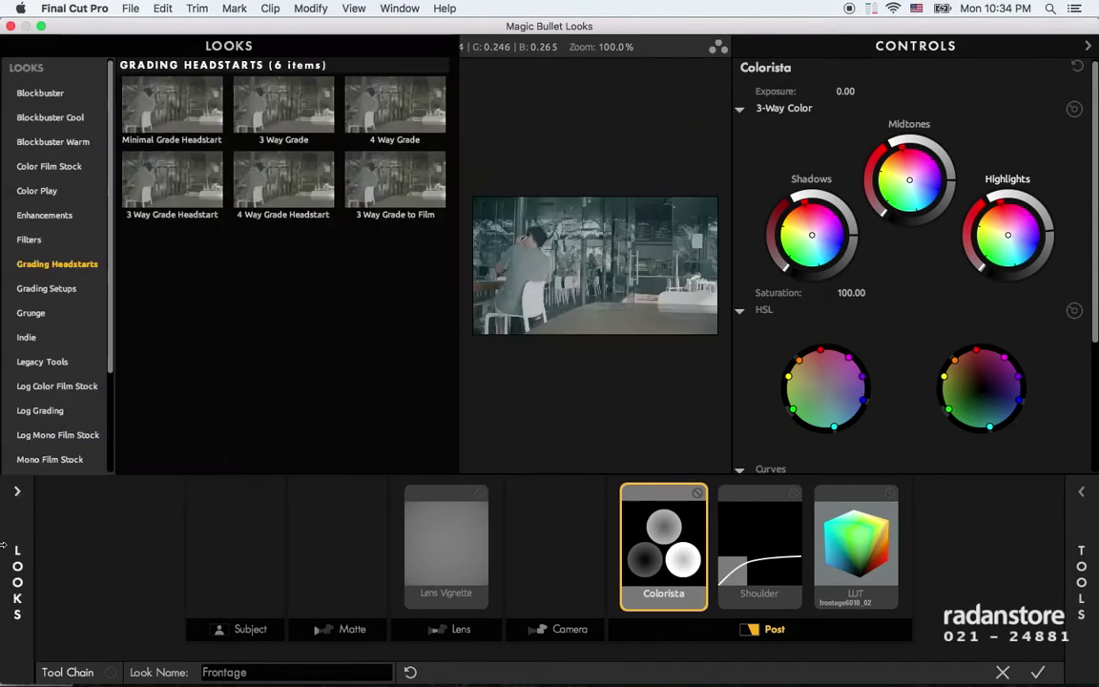
scroll(60, 310, down, 3)
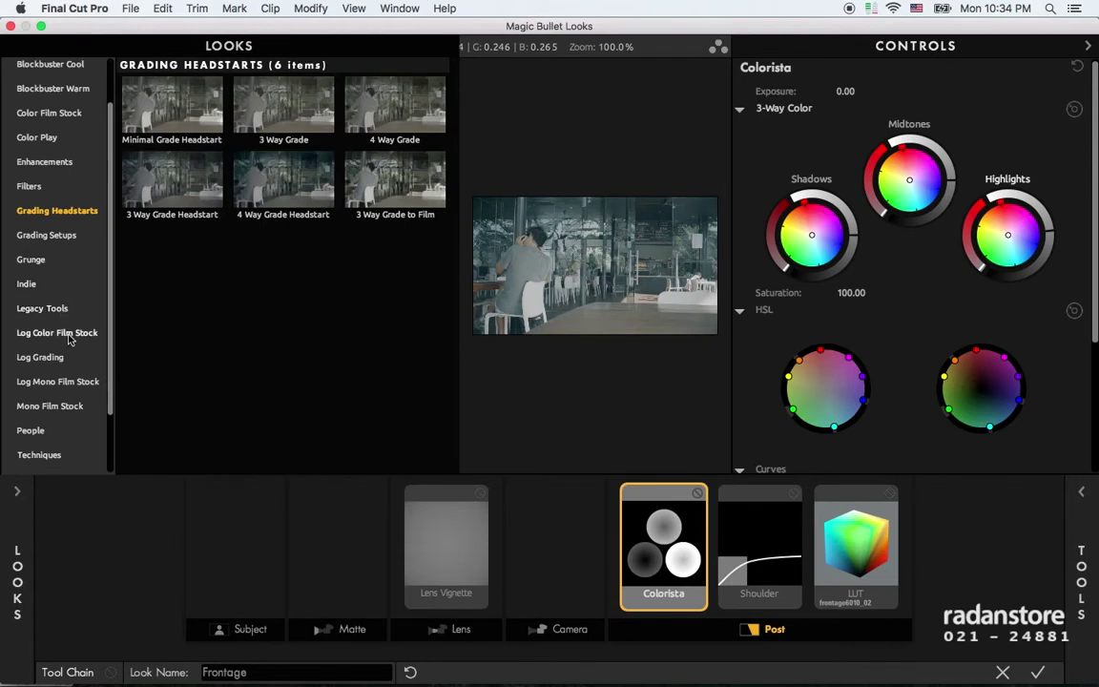
click(69, 334)
scroll(69, 335, down, 1)
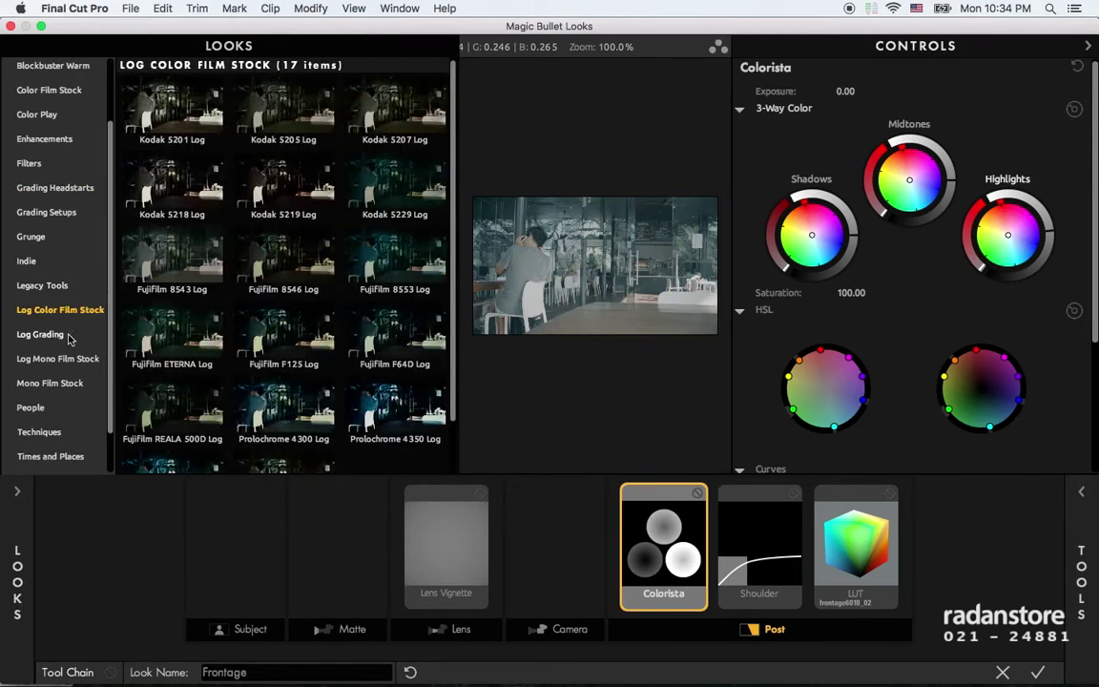
Compare Fujifilm 8553 Log against Kodak 5229 Log, Fujifilm F125 Log, F64D Log and Prolochrome 4300 Log.
click(372, 250)
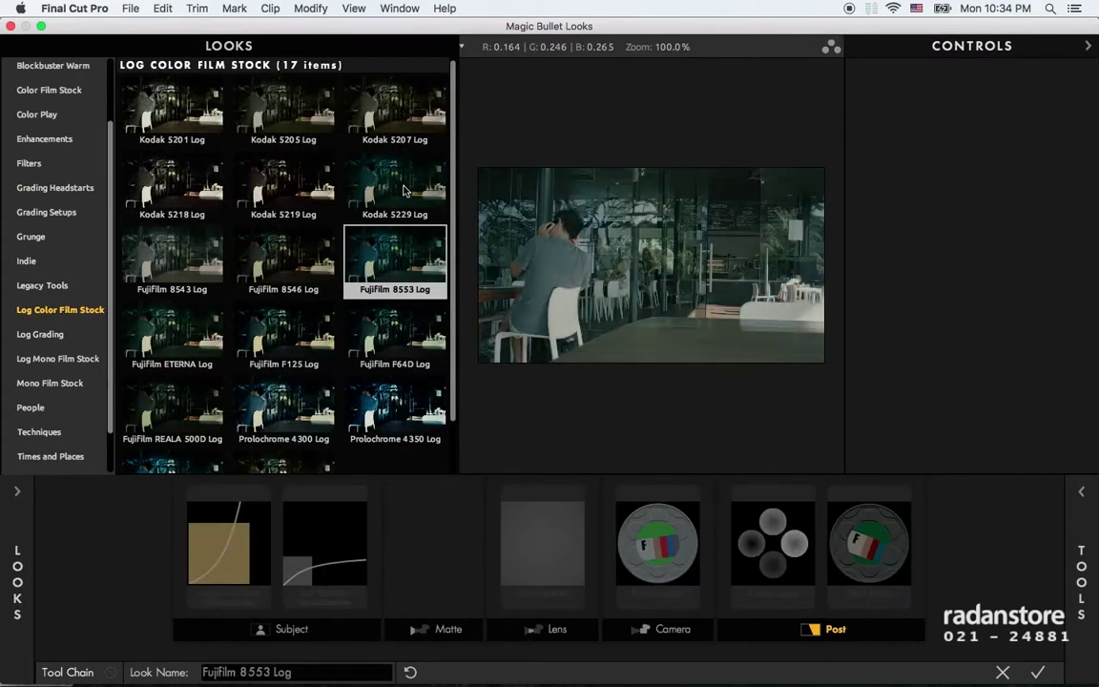
click(400, 191)
click(393, 256)
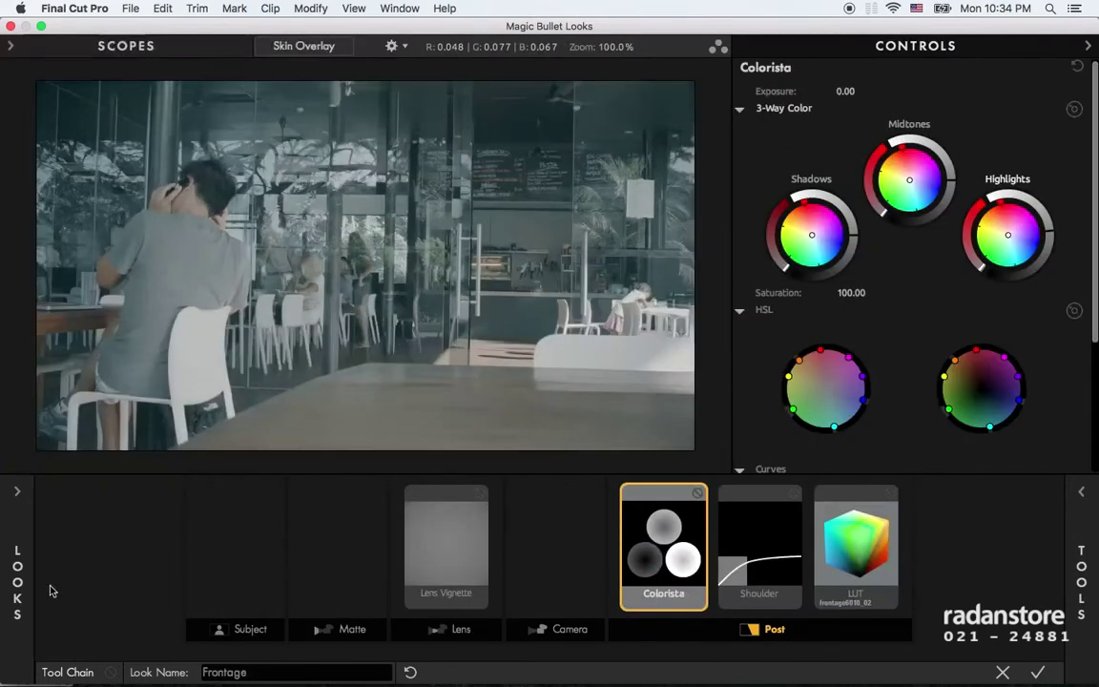
mouse_move(5, 610)
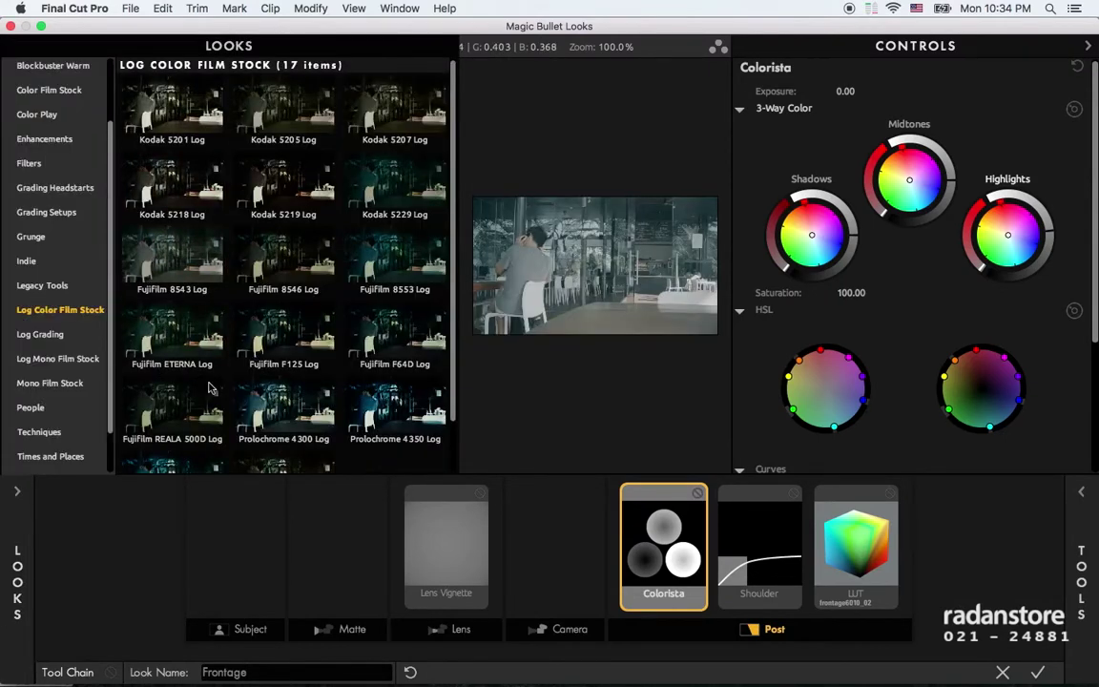
click(283, 333)
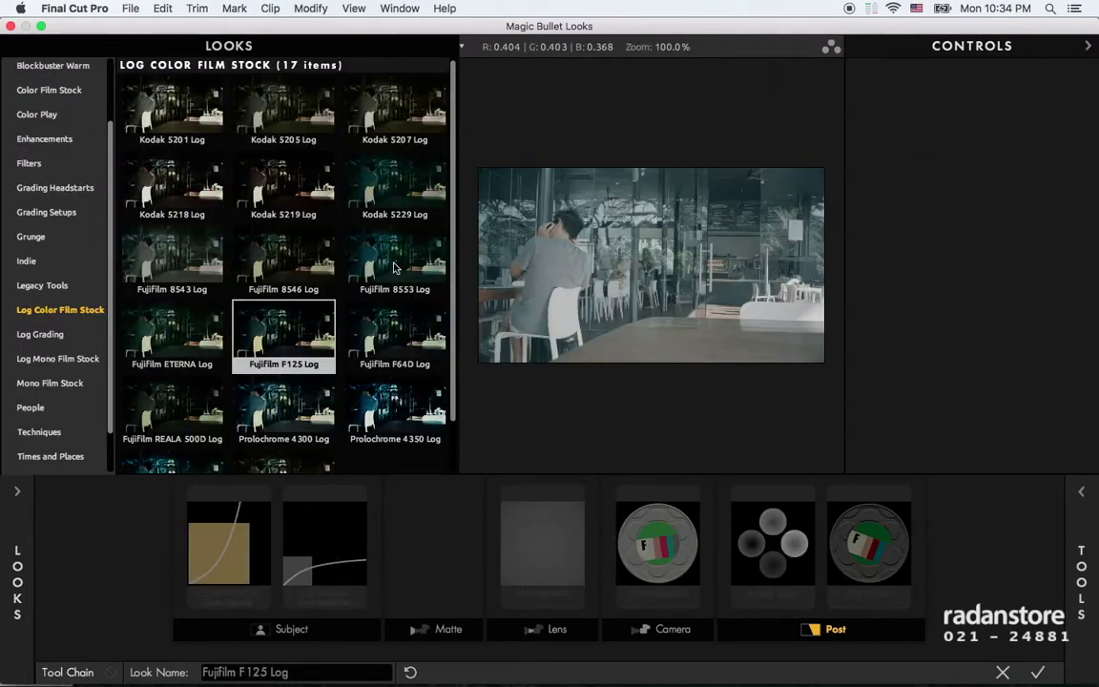
click(394, 268)
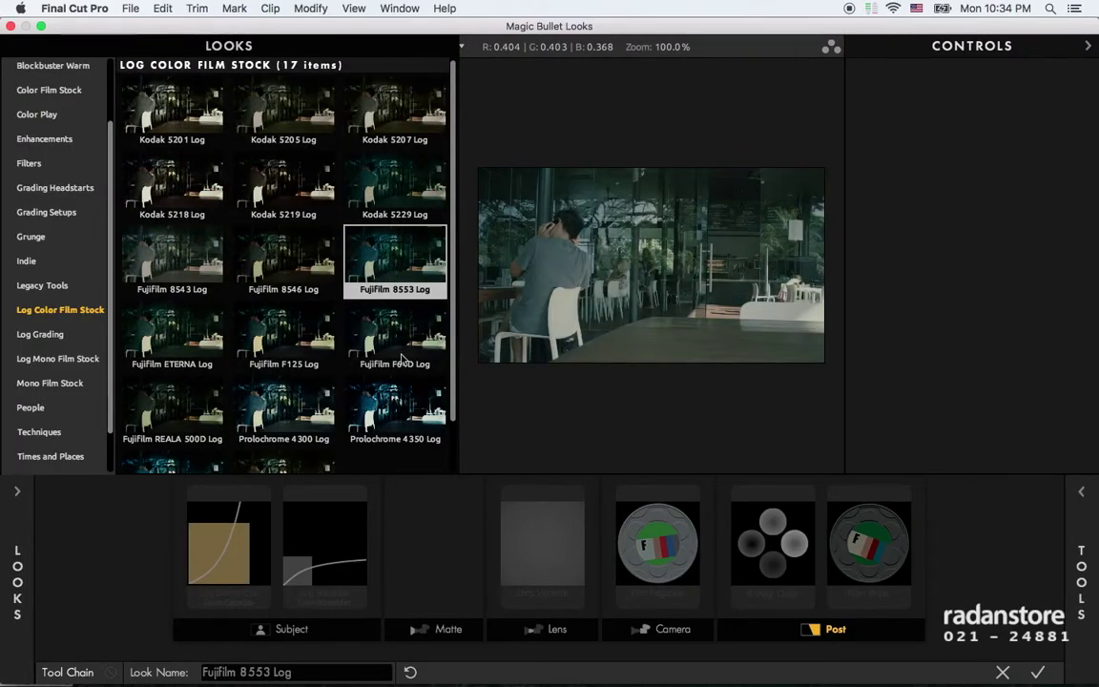
click(394, 334)
click(283, 405)
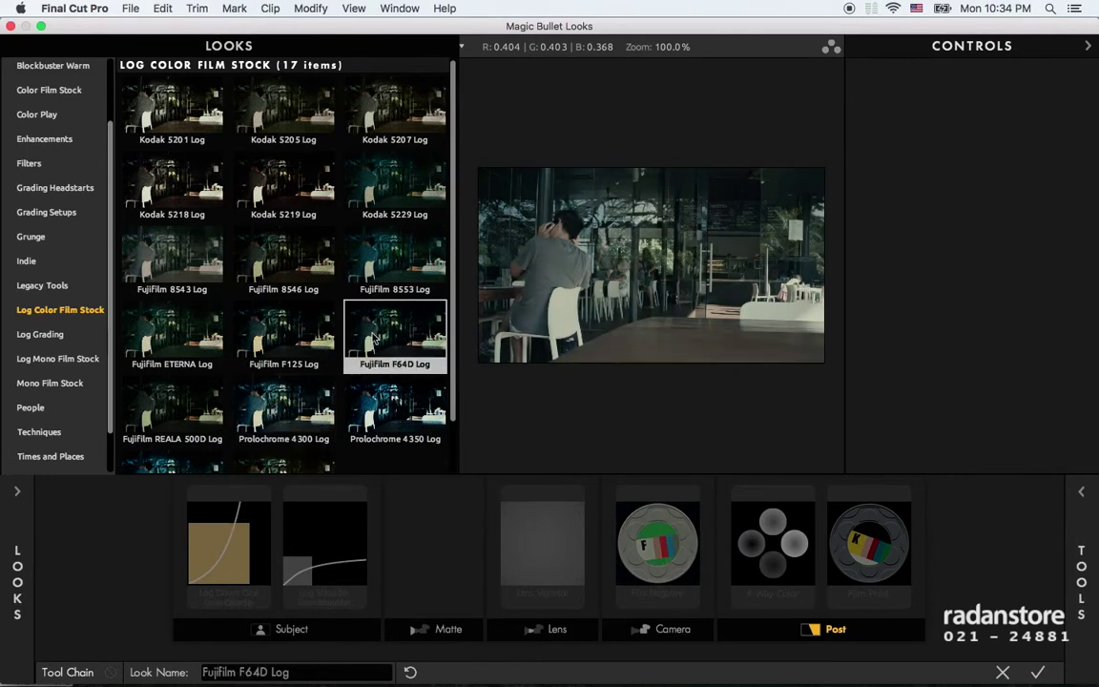
click(403, 272)
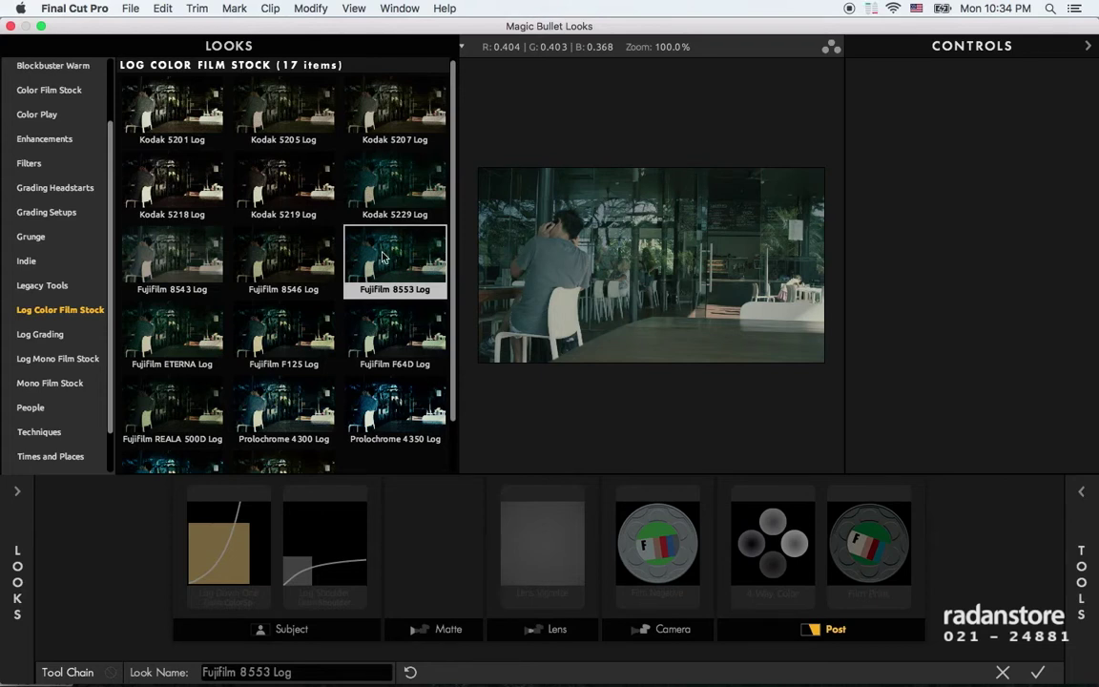
click(416, 218)
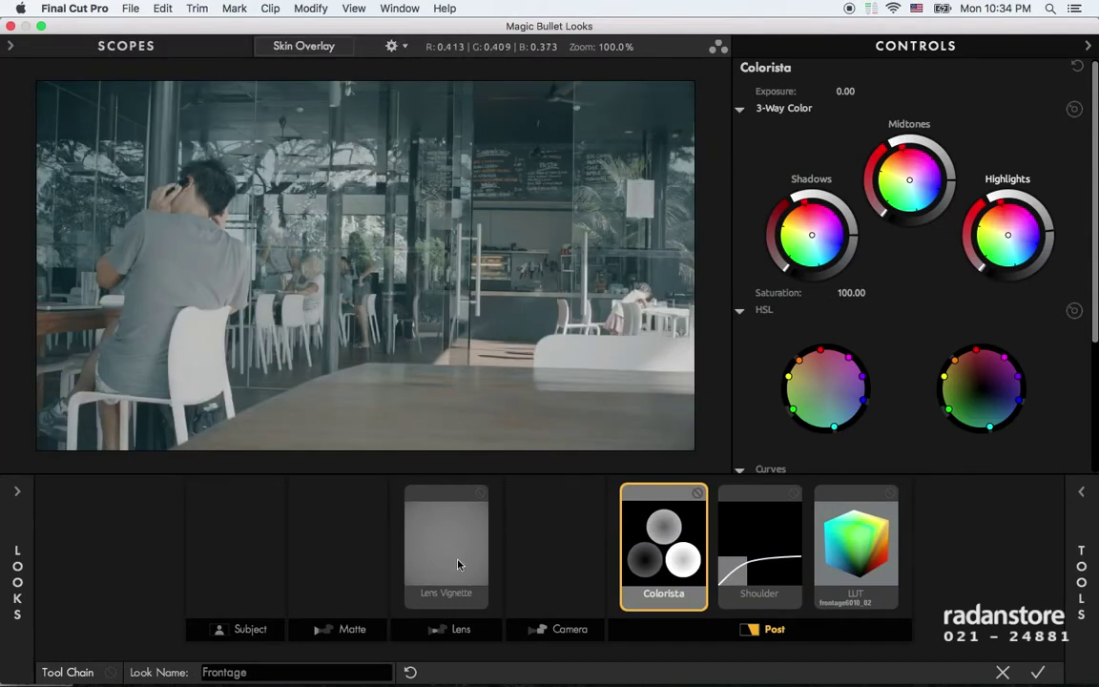
Toggle the grade bypass, try Fujifilm F64D Log, undo back to Frontage and accept the look.
key(b)
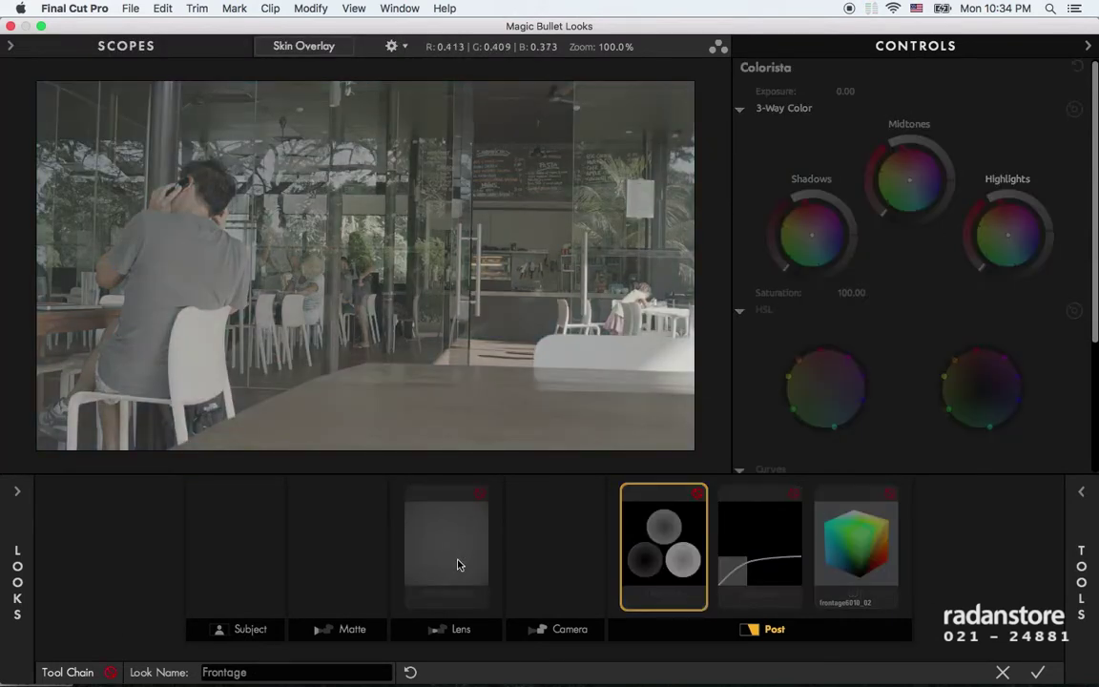
key(b)
mouse_move(3, 541)
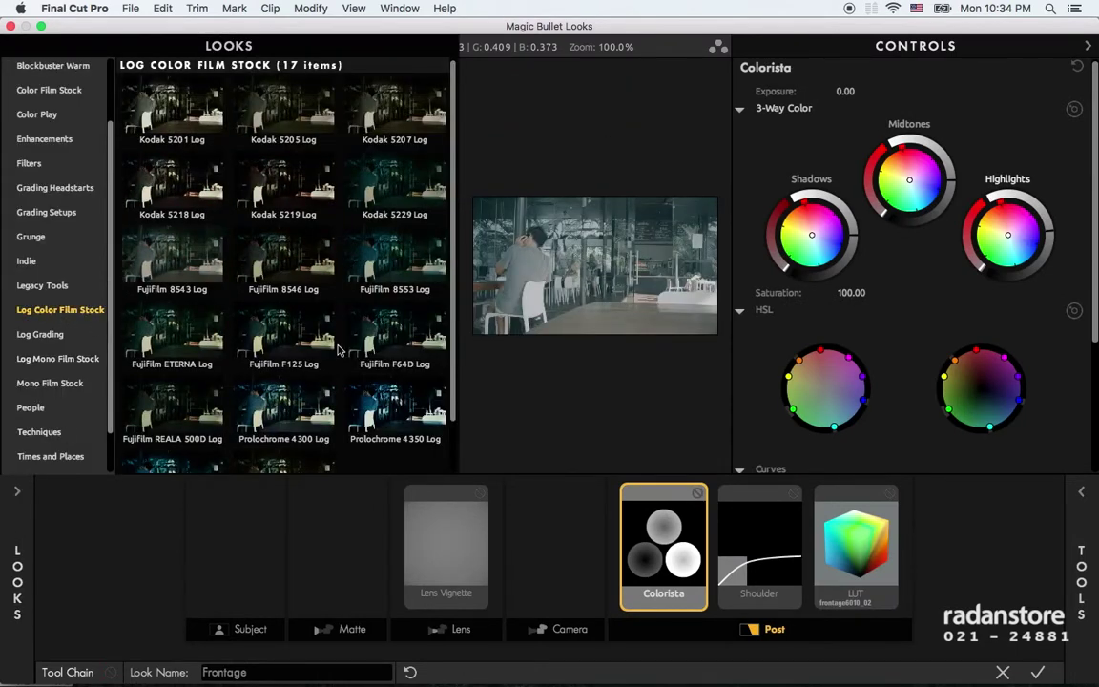
click(419, 365)
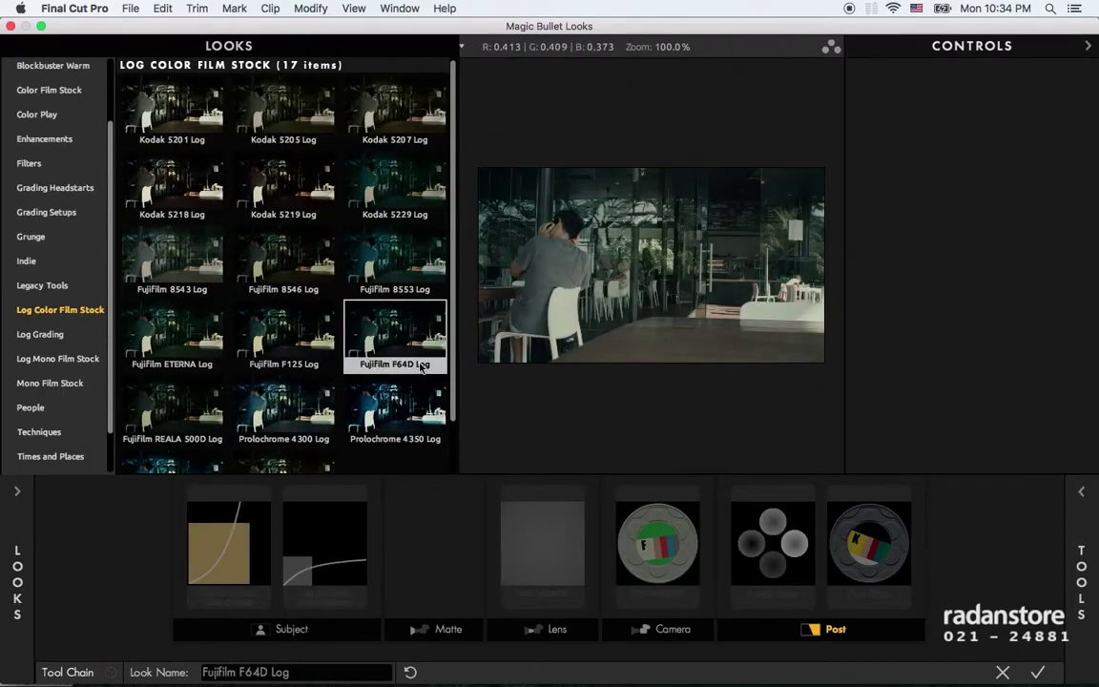
key(super+z)
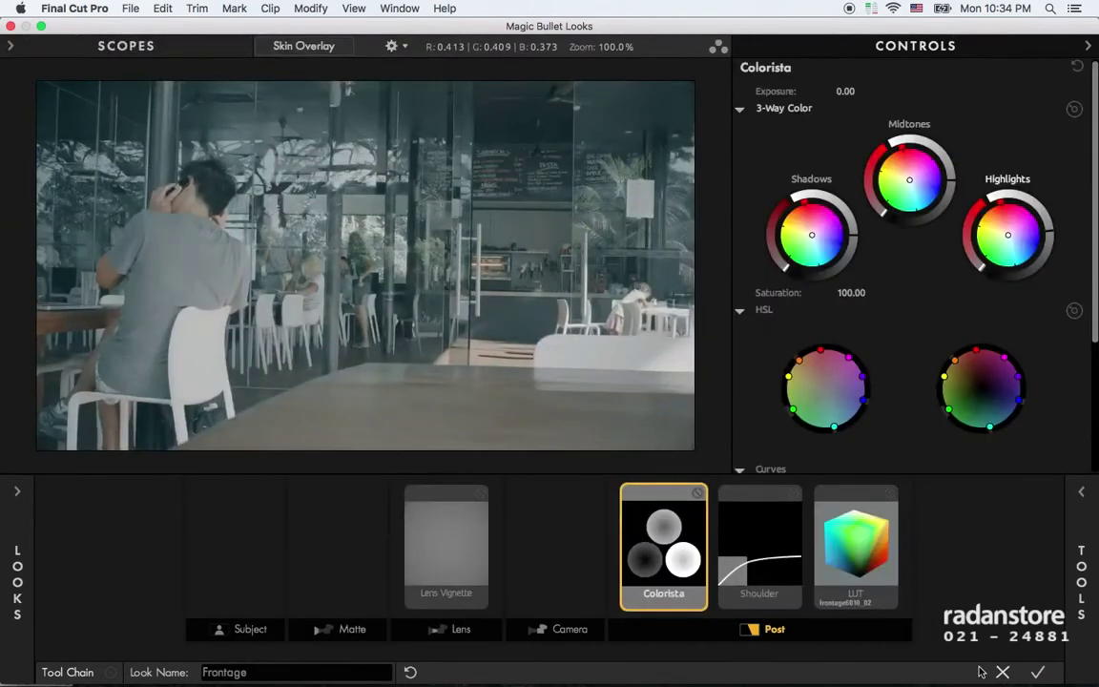
key(super+Return)
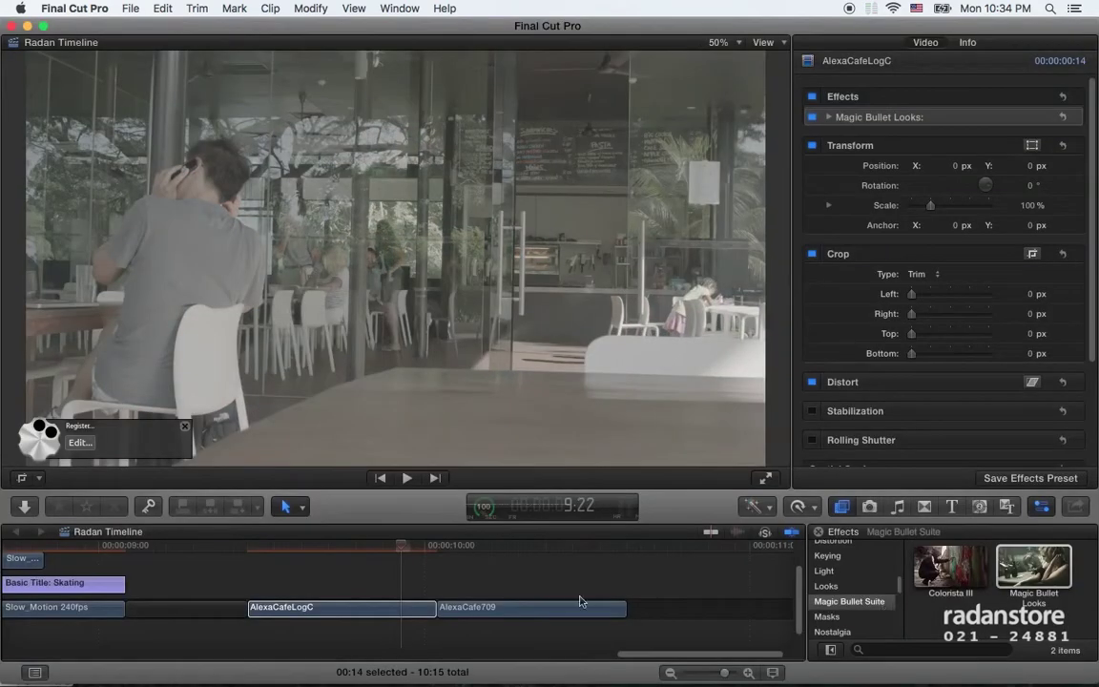
Select AlexaCafe709 and drag Magic Bullet Looks onto it from the Effects browser.
click(537, 609)
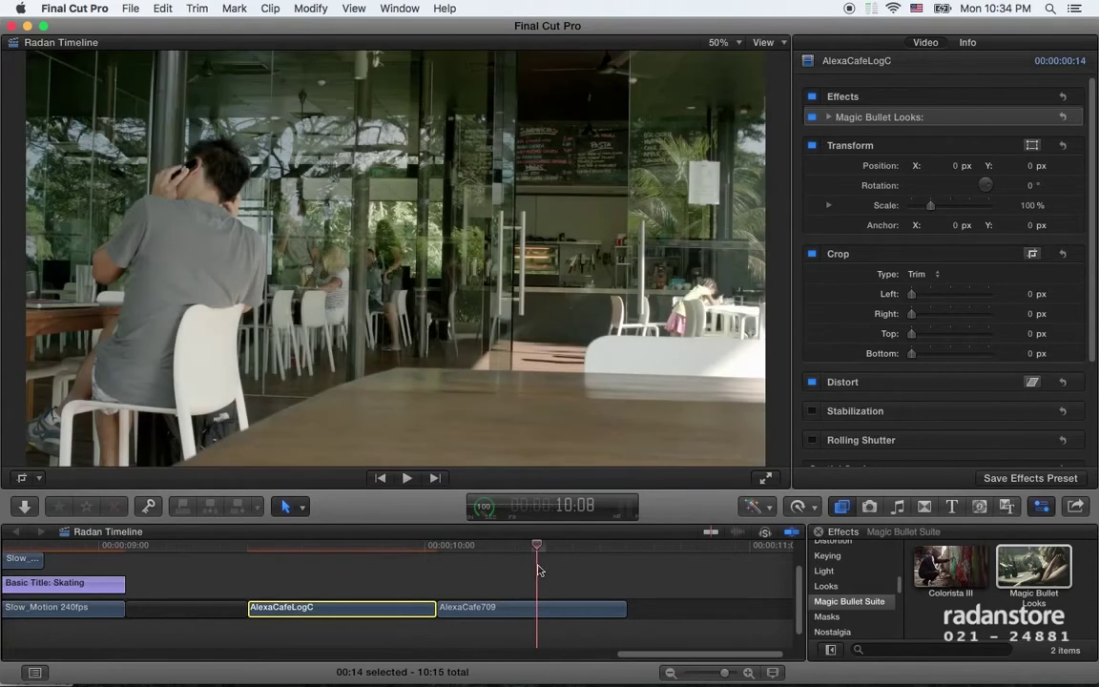
drag(1038, 579, 503, 607)
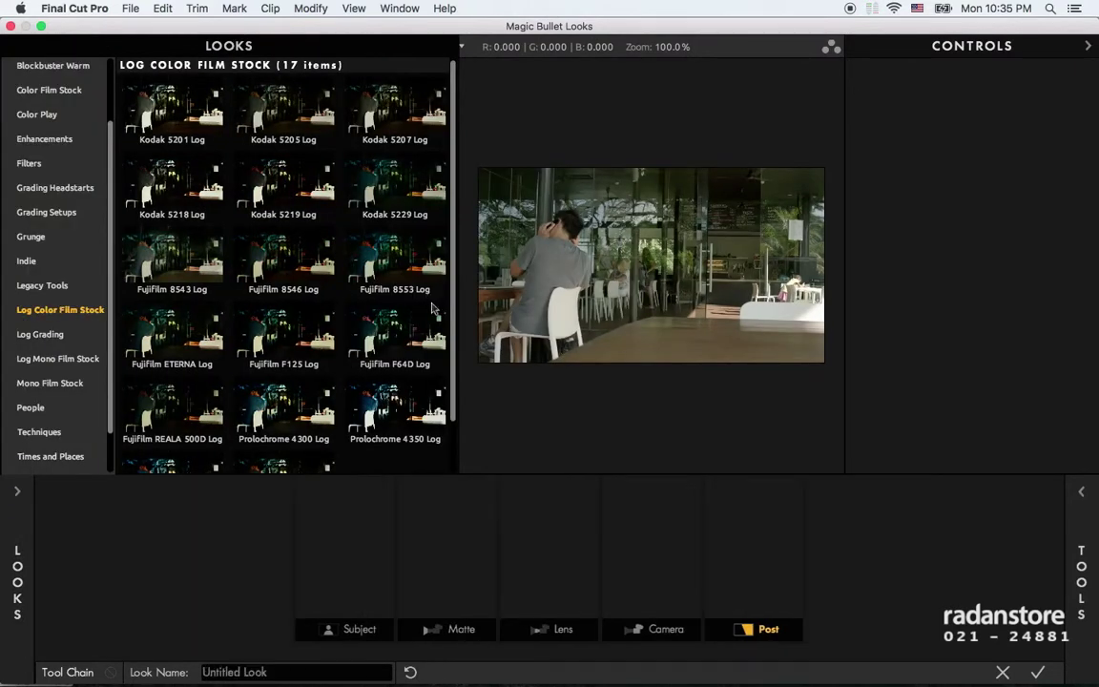
Choose Fujifilm F64D Log over Fujifilm 8553 Log for AlexaCafe709 and accept the look.
click(412, 343)
click(404, 275)
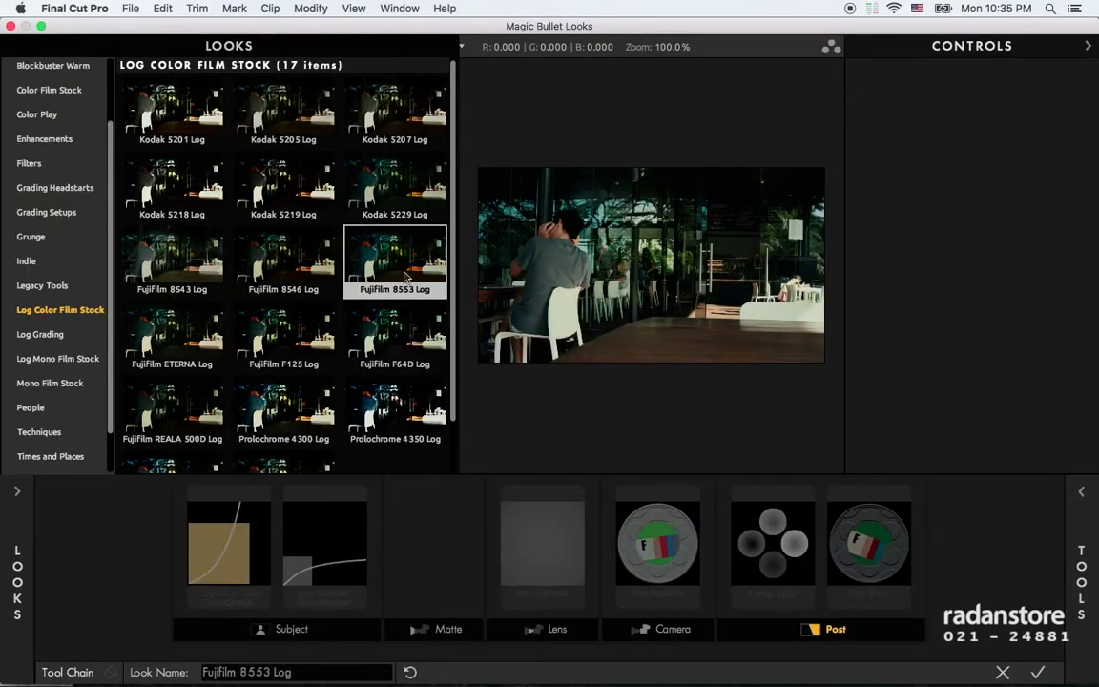
key(Down)
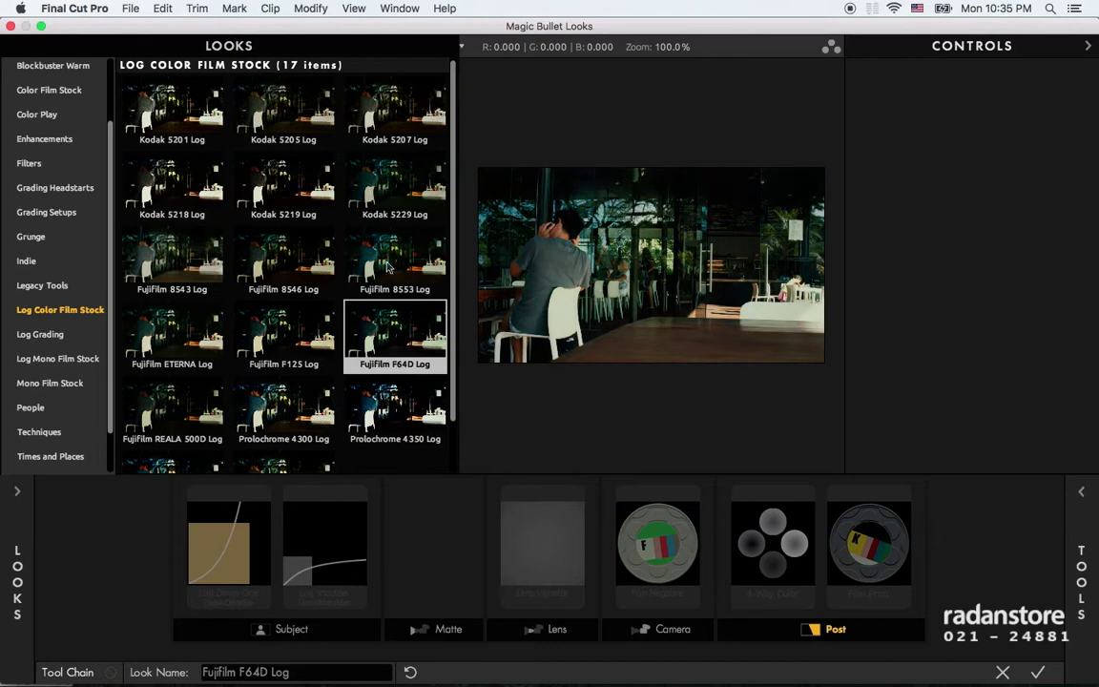
key(Up)
key(Down)
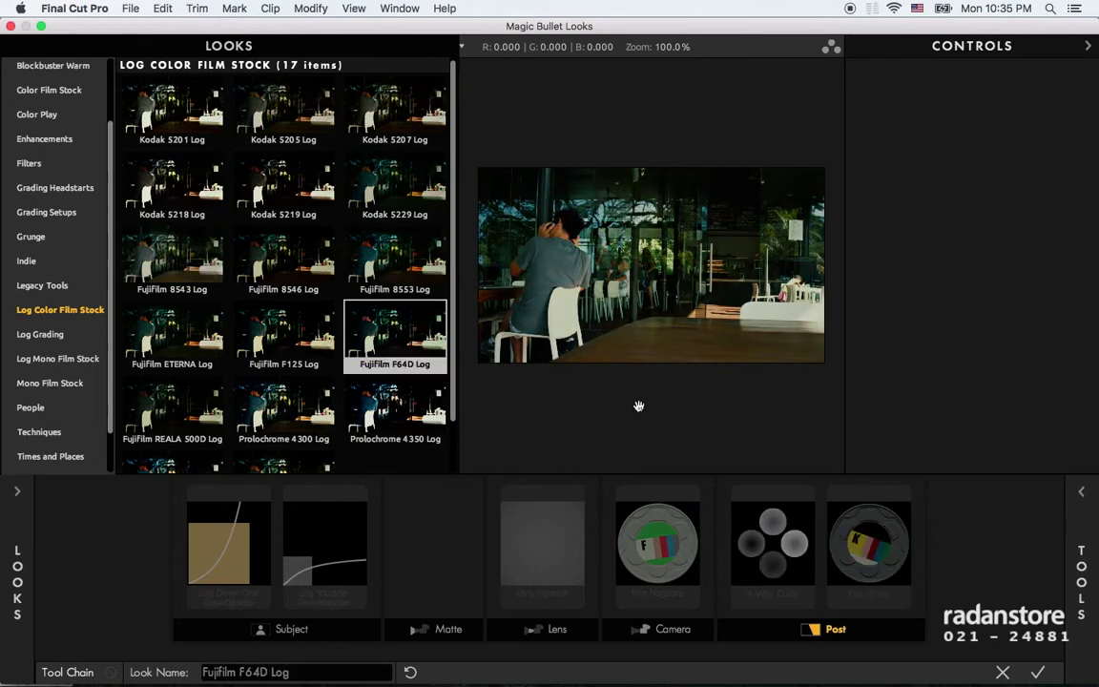
click(575, 366)
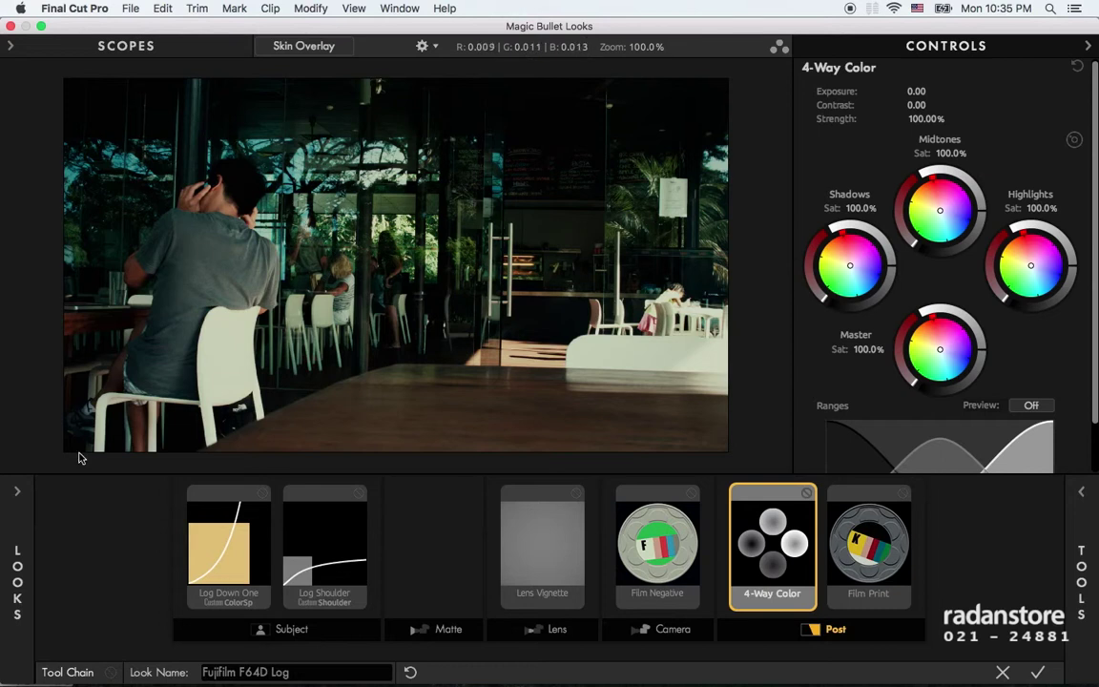
click(1081, 582)
click(1037, 672)
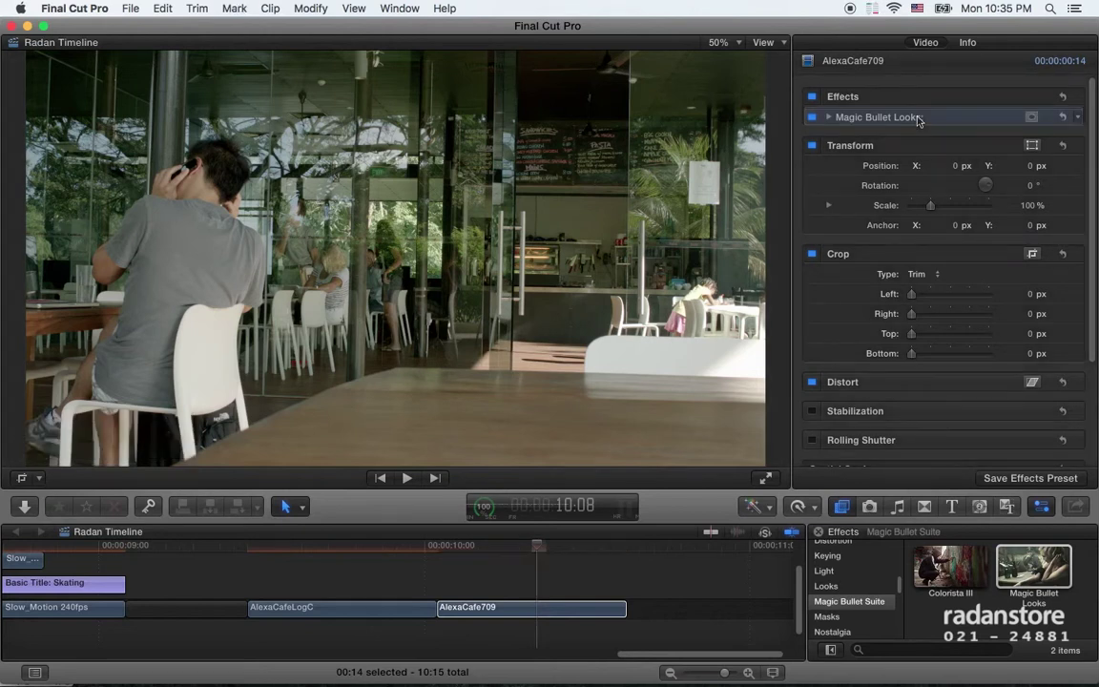
Remove Magic Bullet Looks from AlexaCafe709 and open the Looks editor for AlexaCafeLogC.
key(Delete)
click(391, 608)
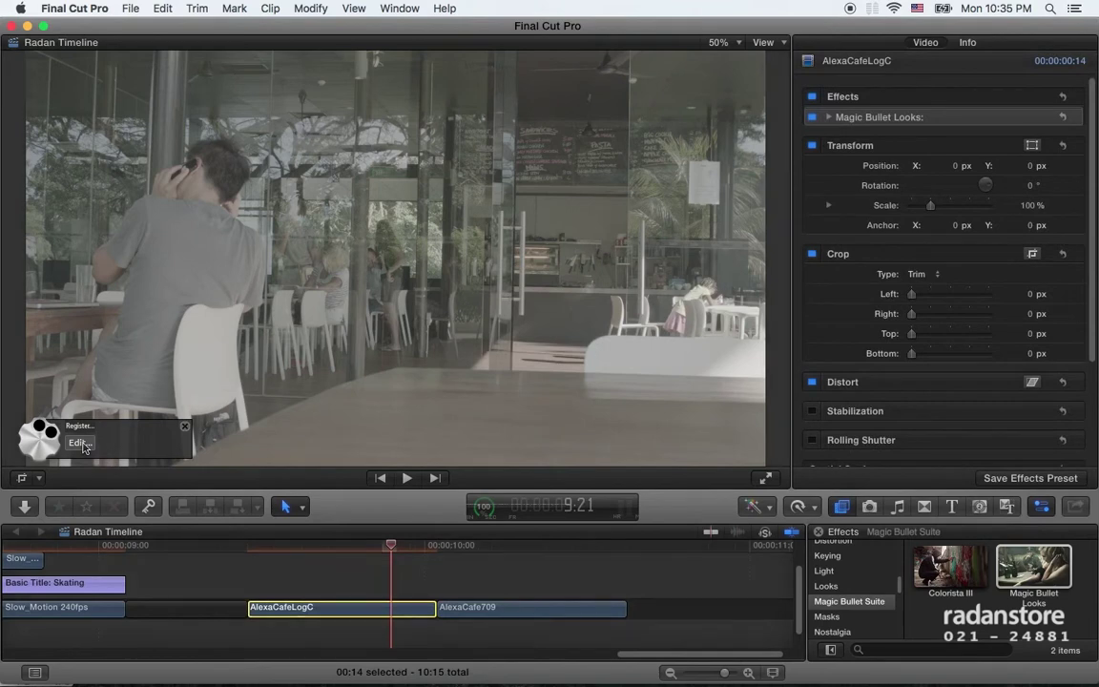
click(82, 443)
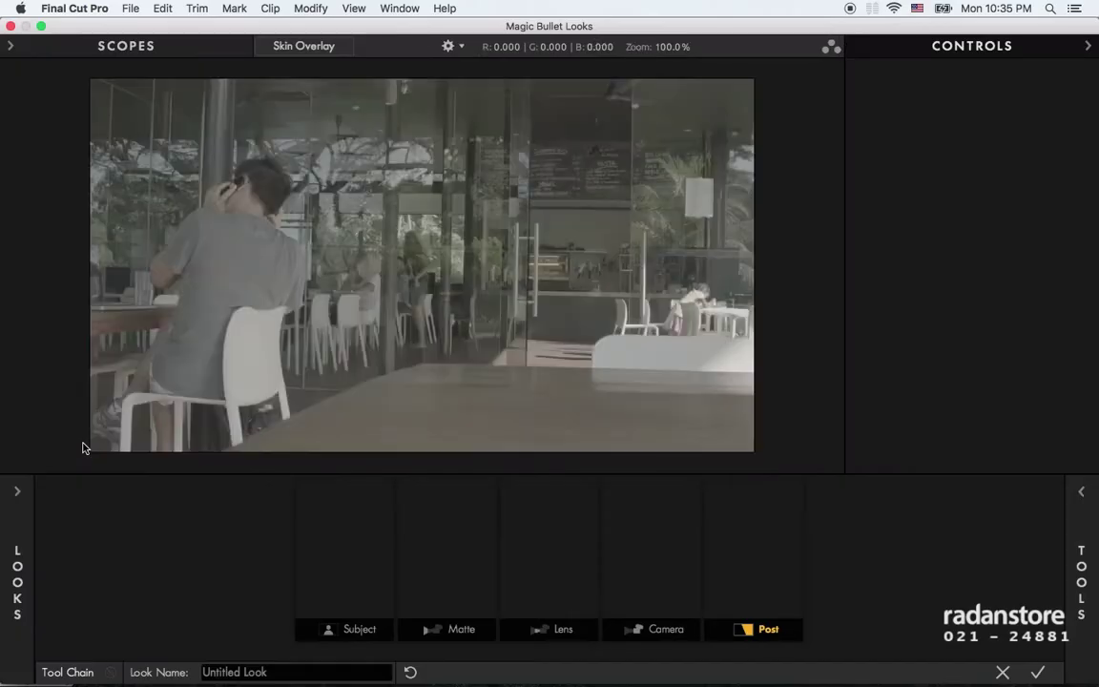
Preview FujiFilm F125 Log, then Log Telecine Zero, Headstart and Power Suite looks, and clear.
mouse_move(16, 509)
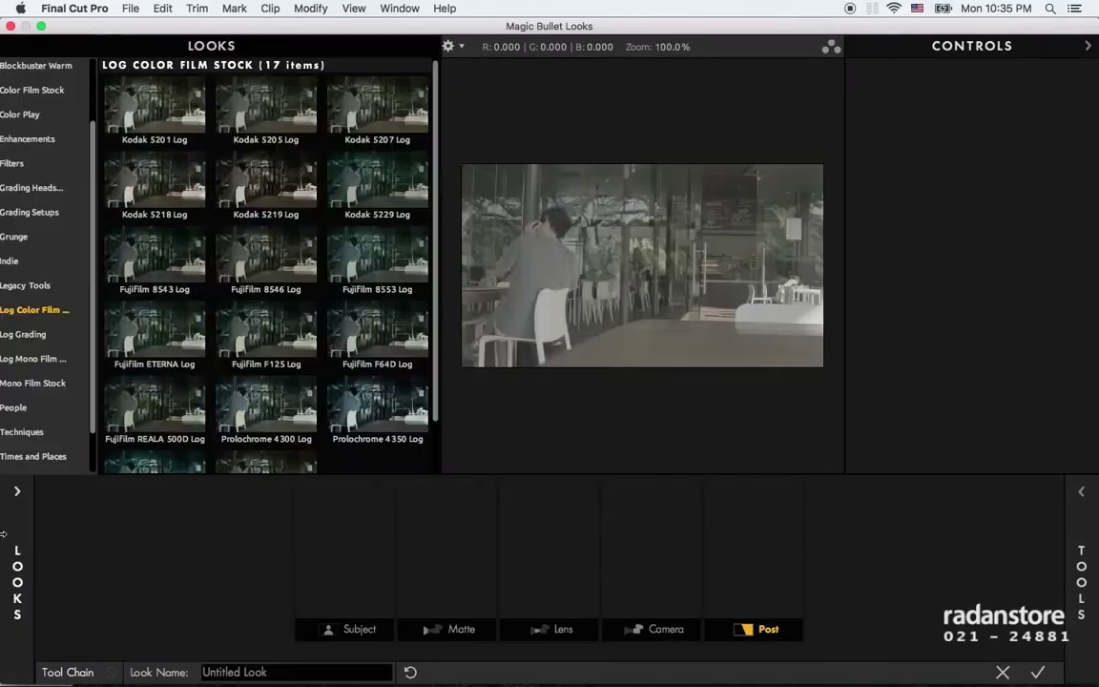
click(307, 346)
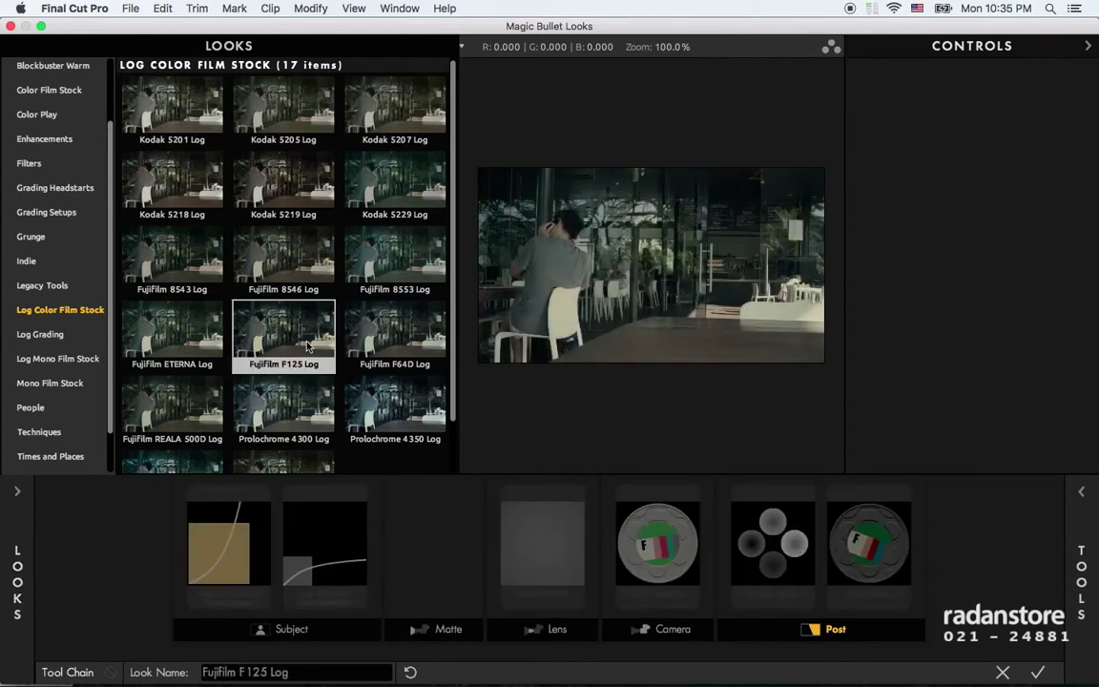
click(67, 334)
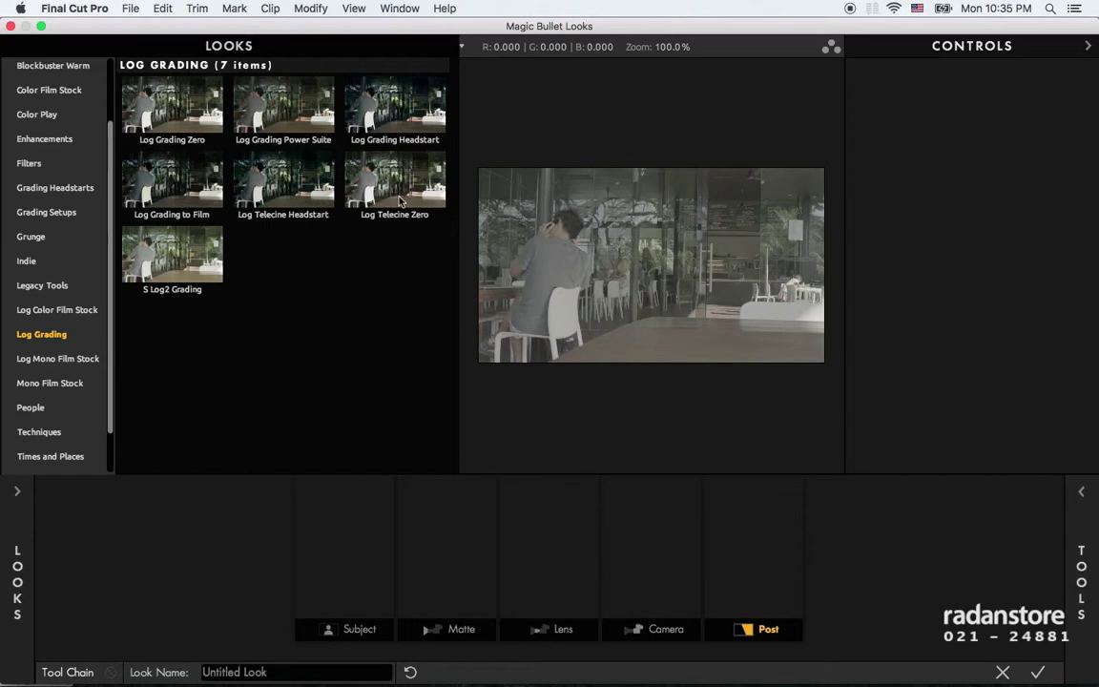
click(360, 176)
click(349, 108)
click(284, 107)
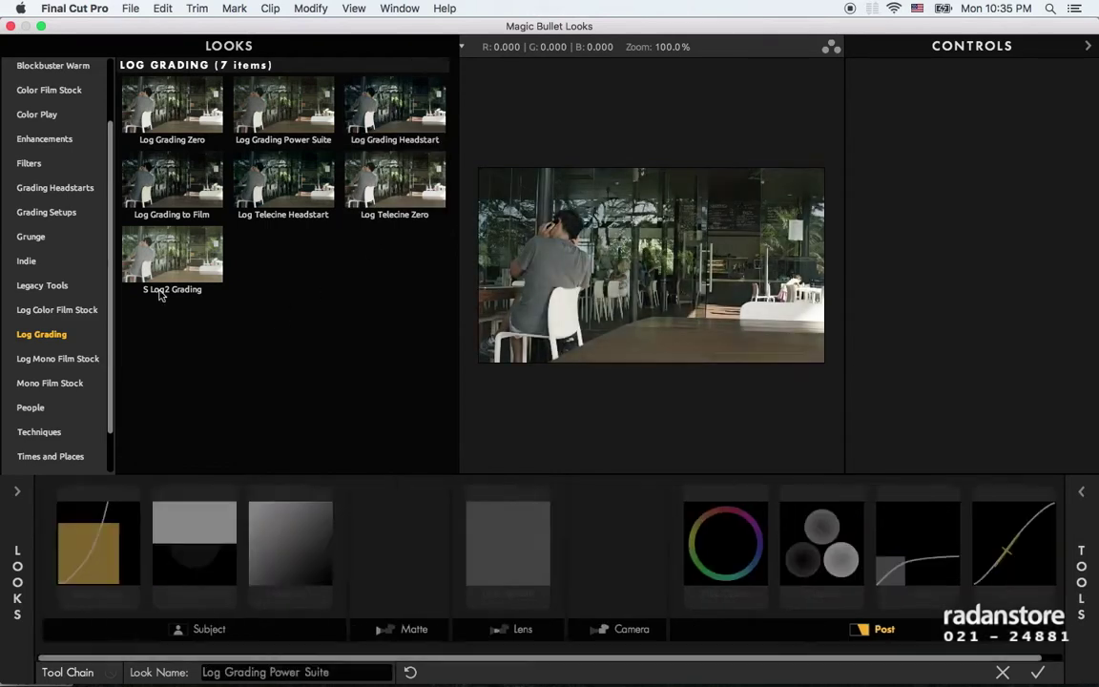
click(134, 342)
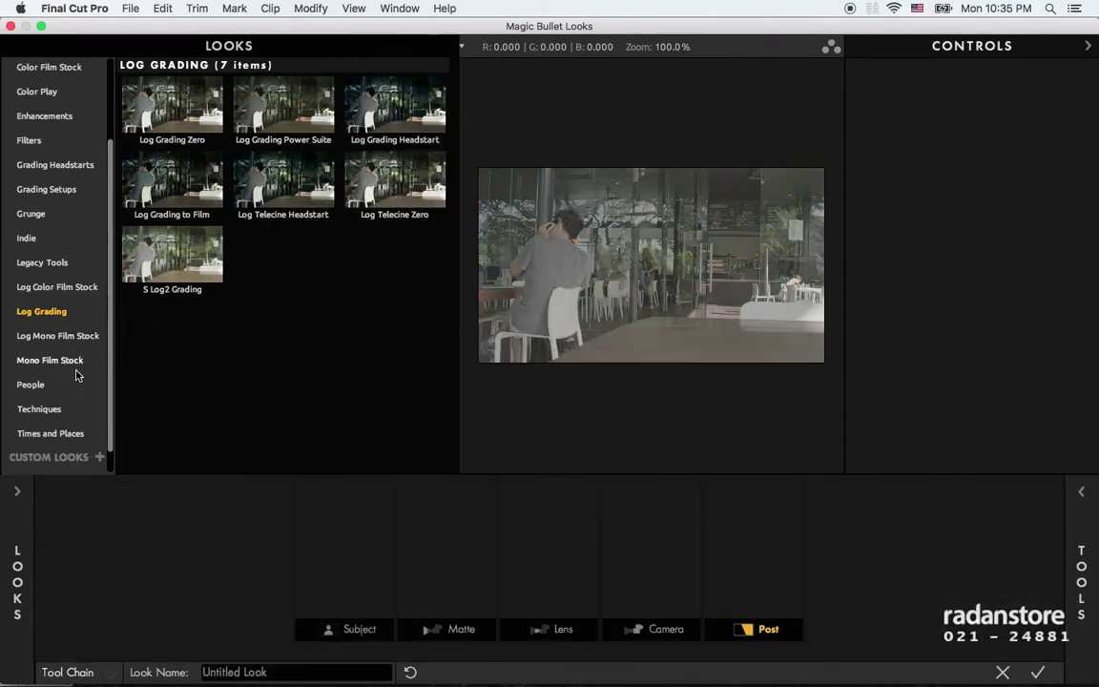
Compare FujiFilm 8553, Kodak 5219 and Kodak 5229 log stocks, then apply FujiFilm 8553 Log.
scroll(77, 372, down, 2)
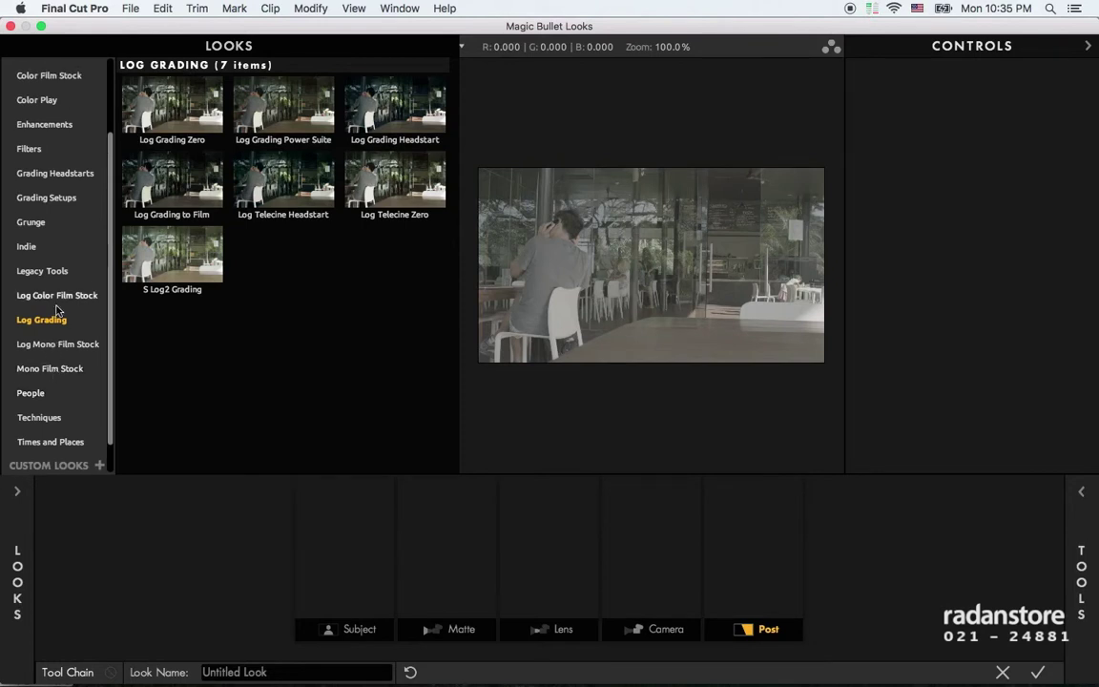
click(58, 294)
click(406, 245)
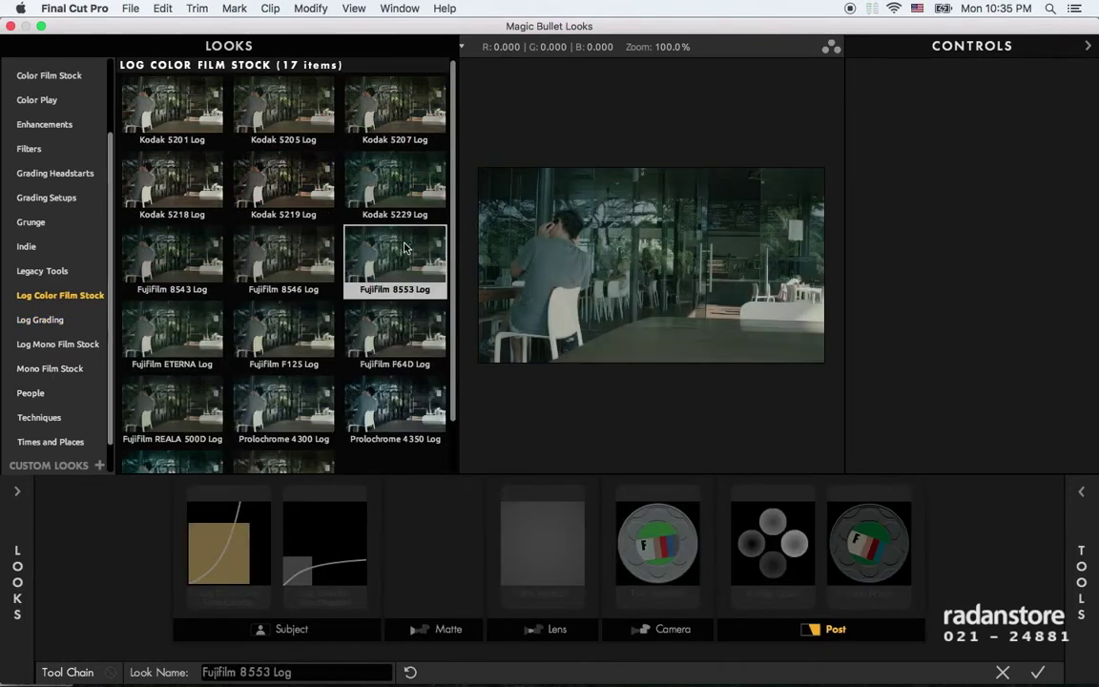
click(105, 293)
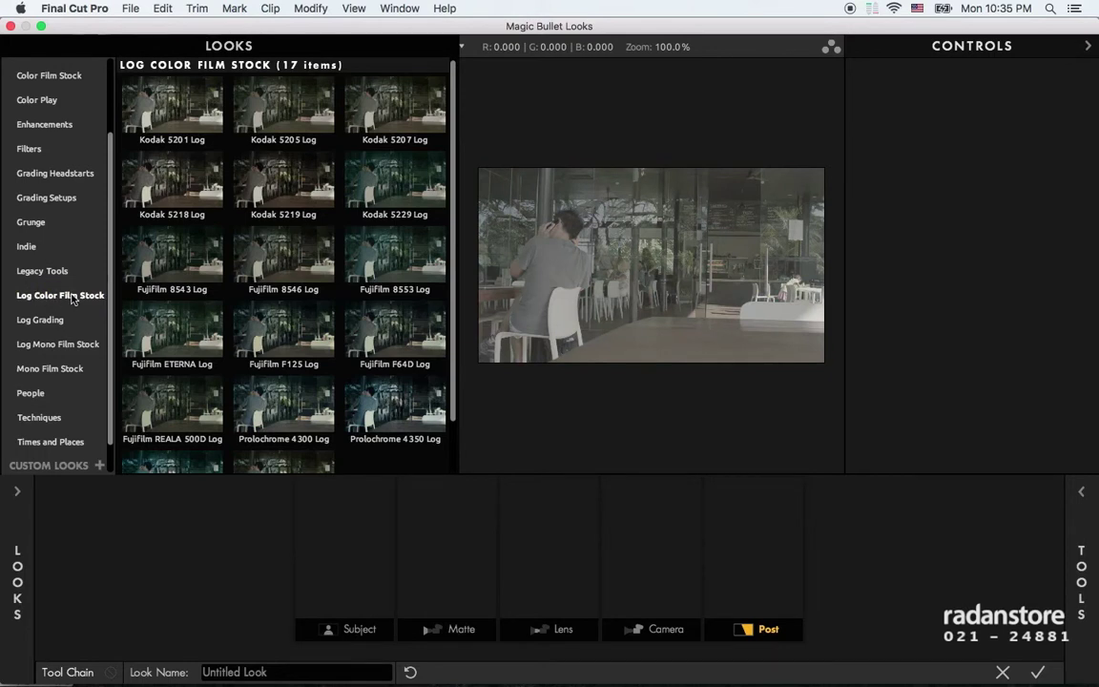
click(283, 182)
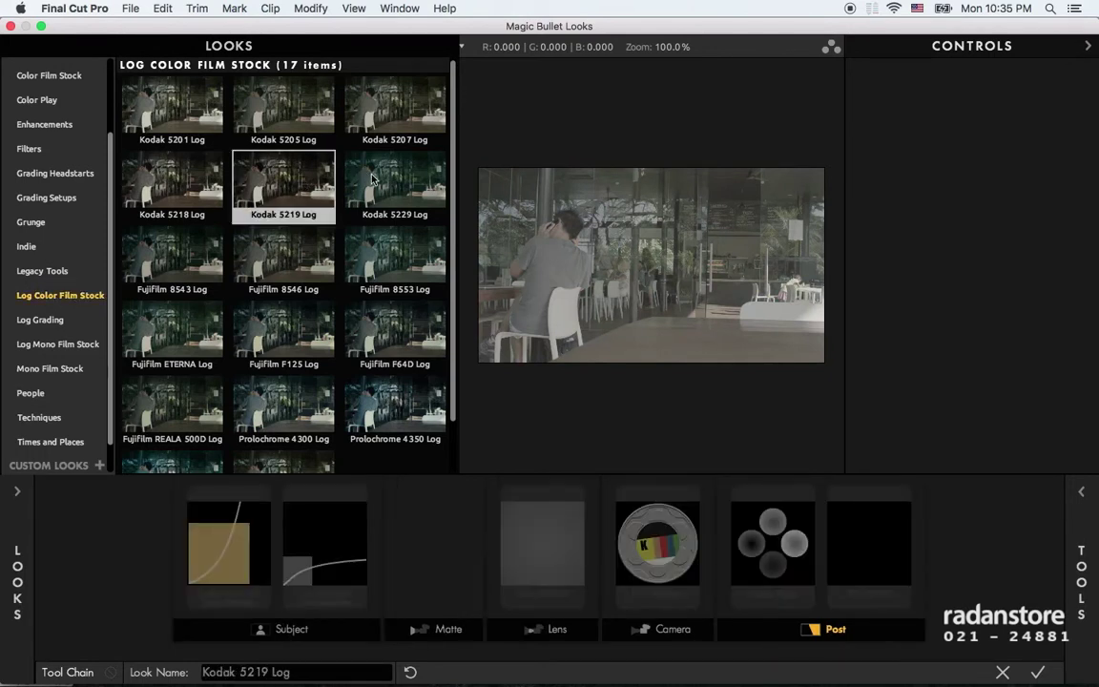
click(391, 181)
click(370, 250)
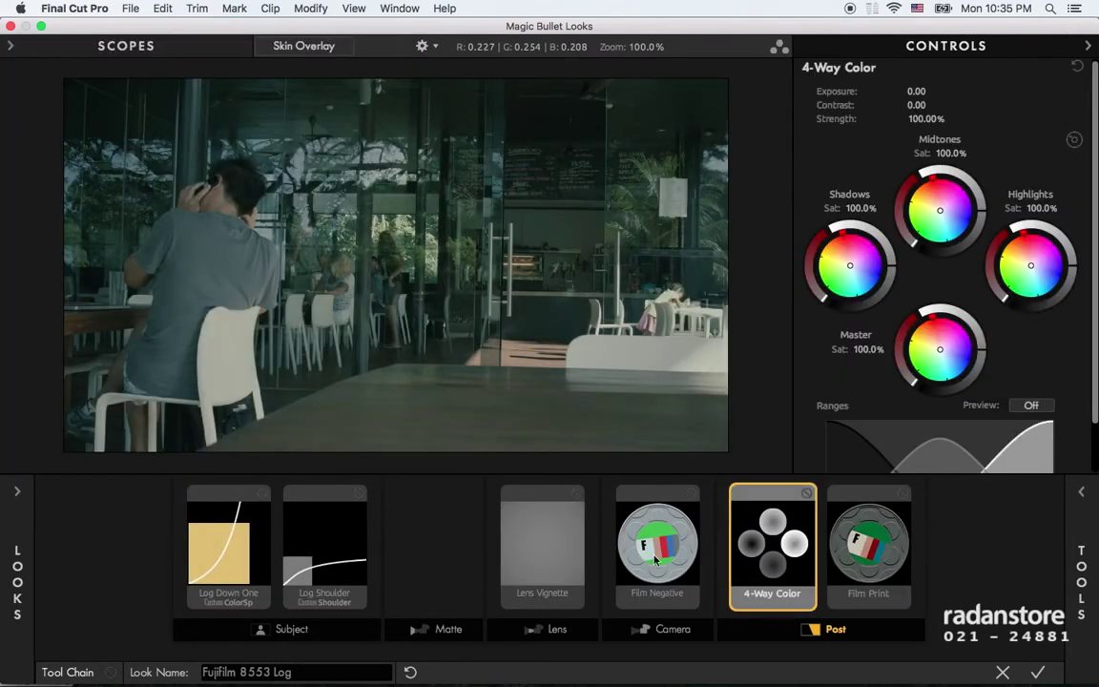
Review the Film Negative (8553 Eterna 250, +0.50 exposure) and Film Print (FujiFilm 3510) controls.
click(592, 505)
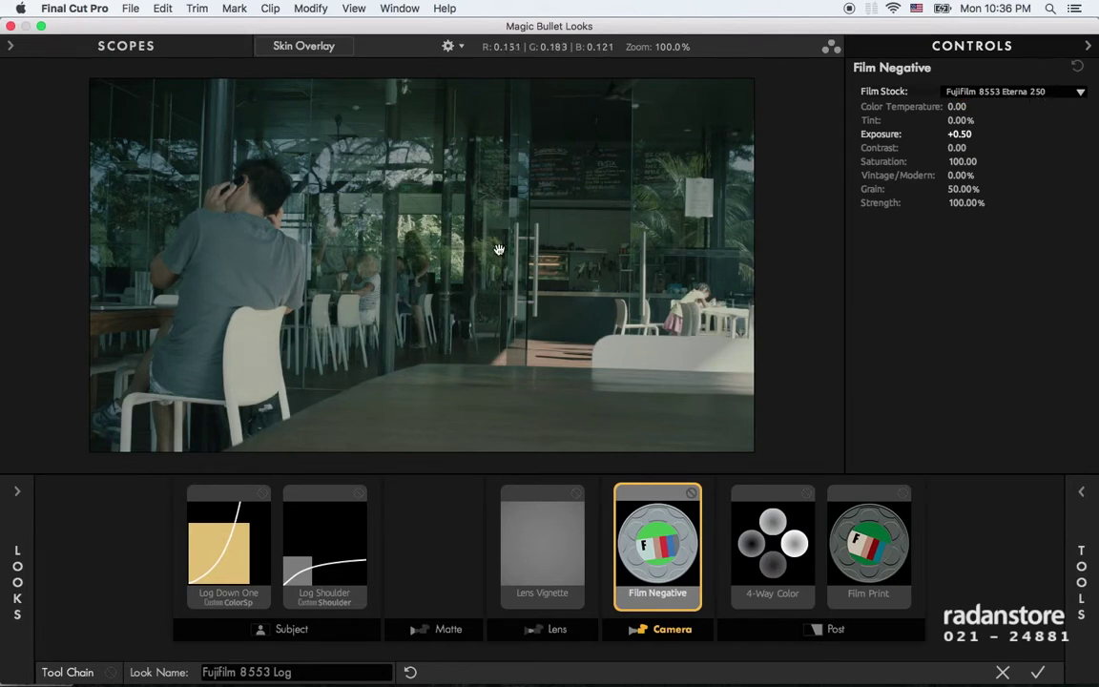
click(866, 544)
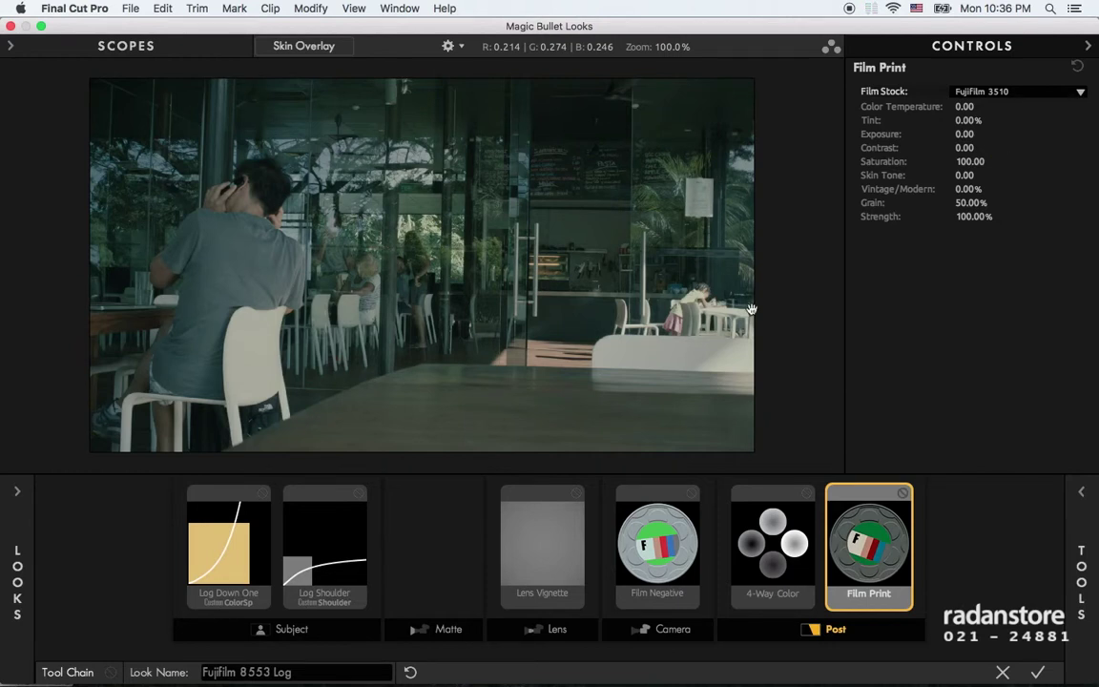
click(678, 538)
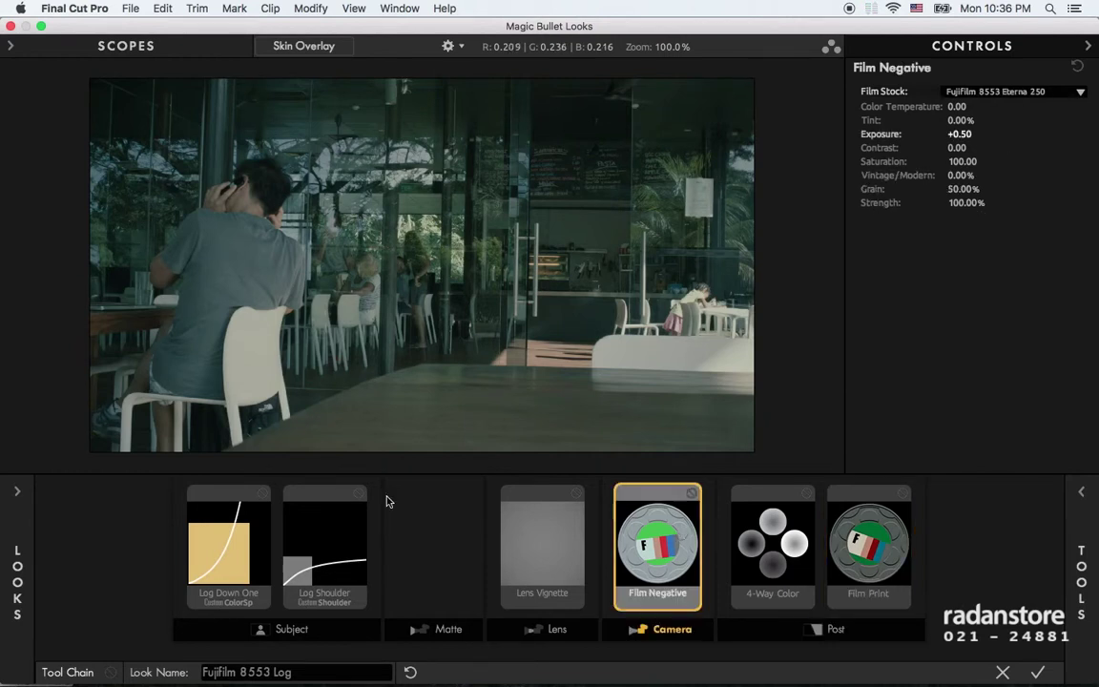
click(884, 534)
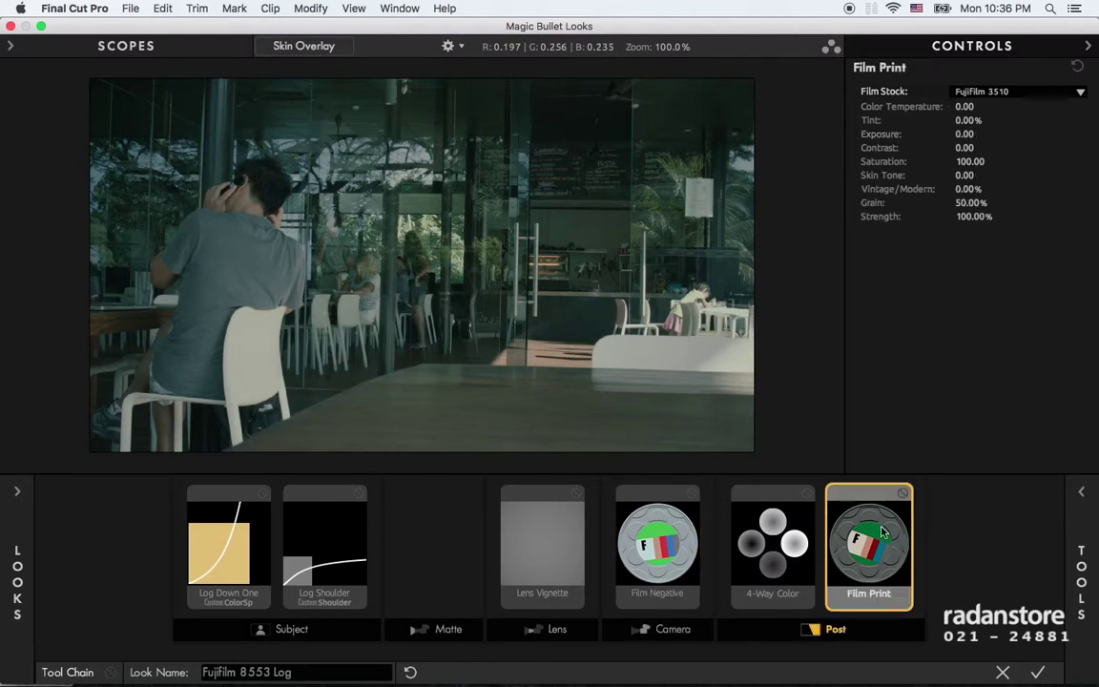